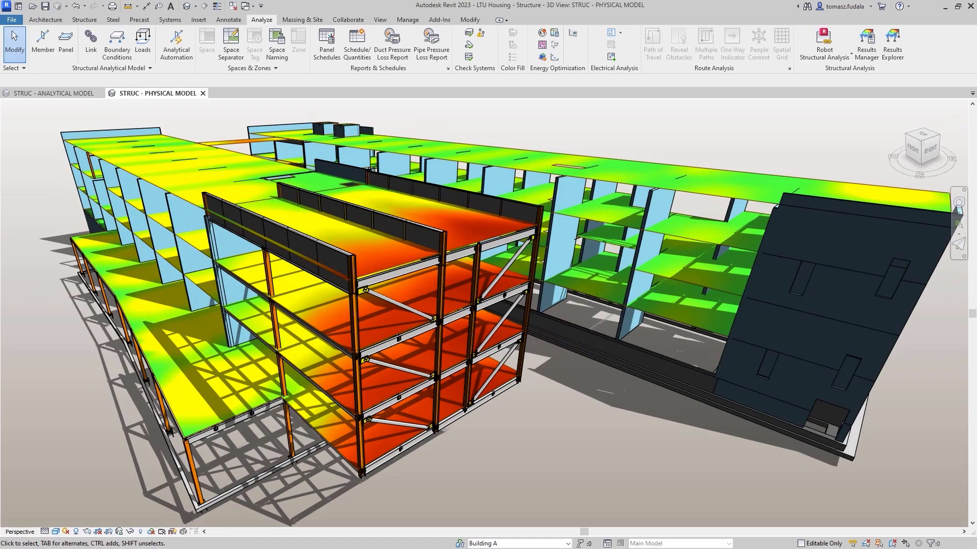
Orbit and zoom the 3D model, then select and deselect the steel columns.
mouse_move(590, 395)
shift+middle_down()
mouse_move(110, 372)
mouse_move(535, 388)
shift+middle_up()
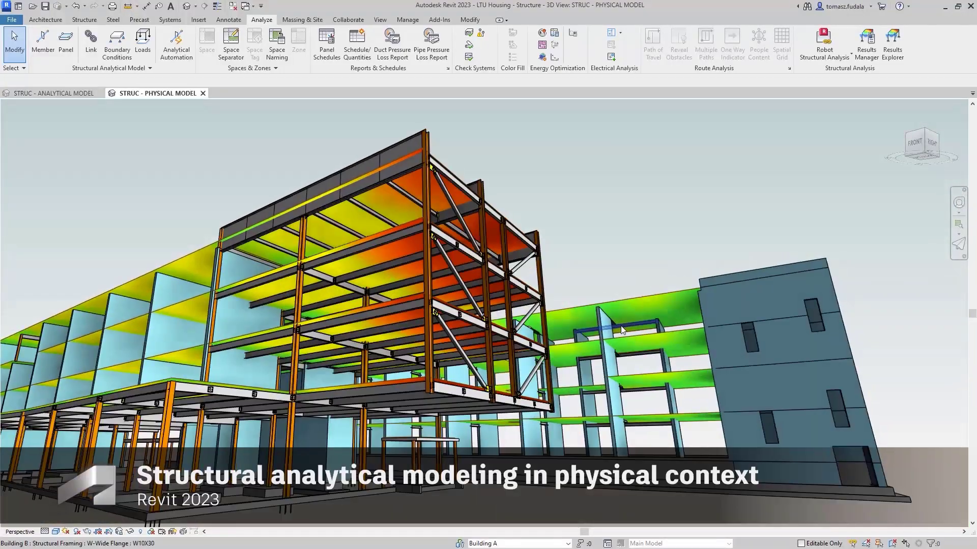
scroll(621, 322, up, 5)
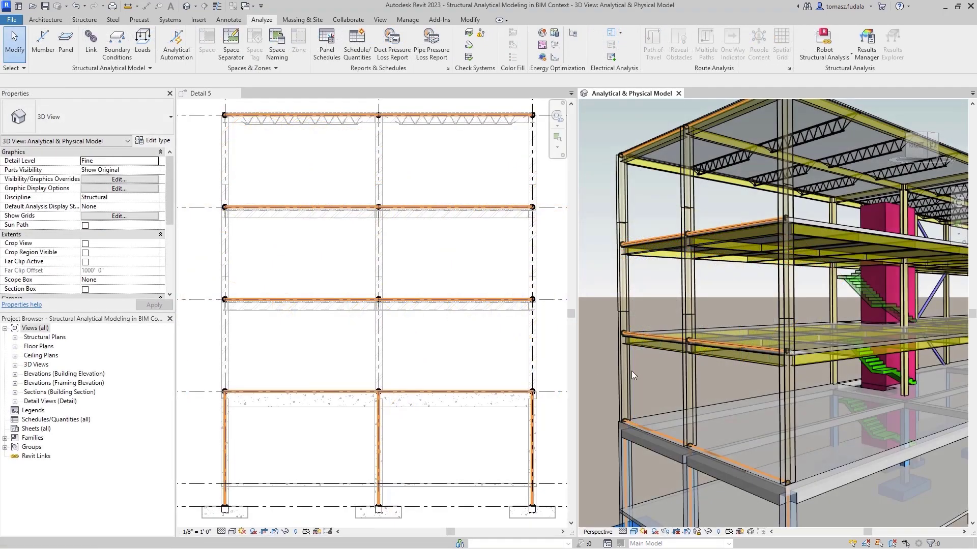
click(685, 374)
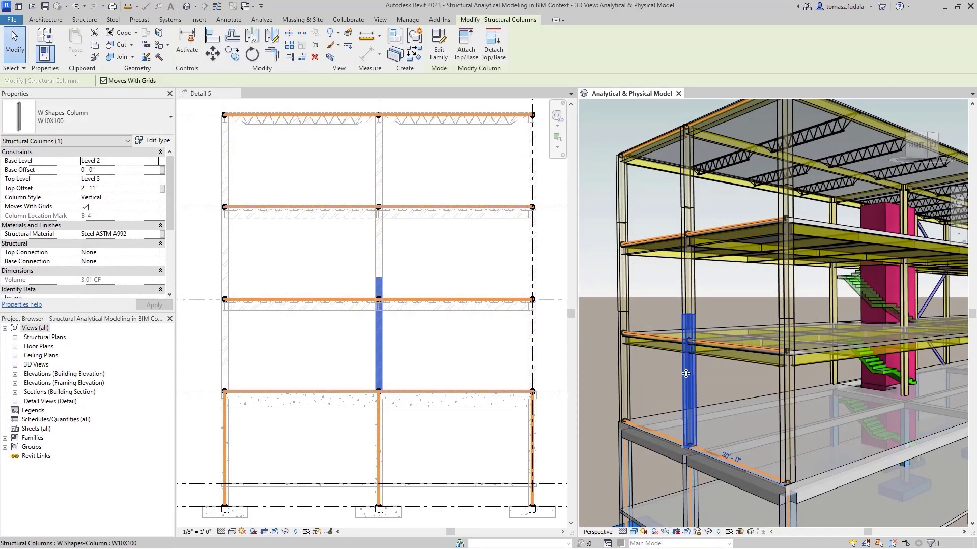
click(690, 298)
click(675, 303)
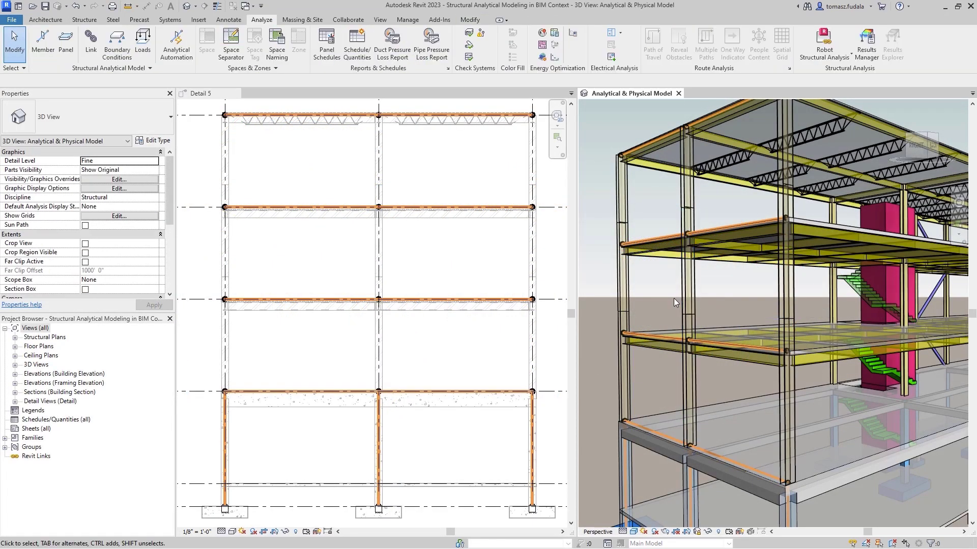
Set up a new analytical member with Column role and a W10X100 section.
click(43, 40)
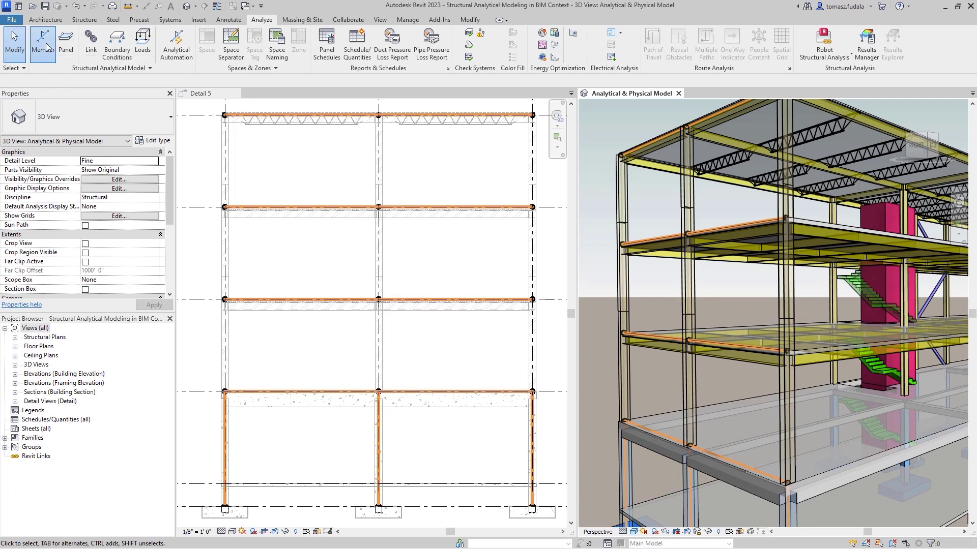
click(478, 45)
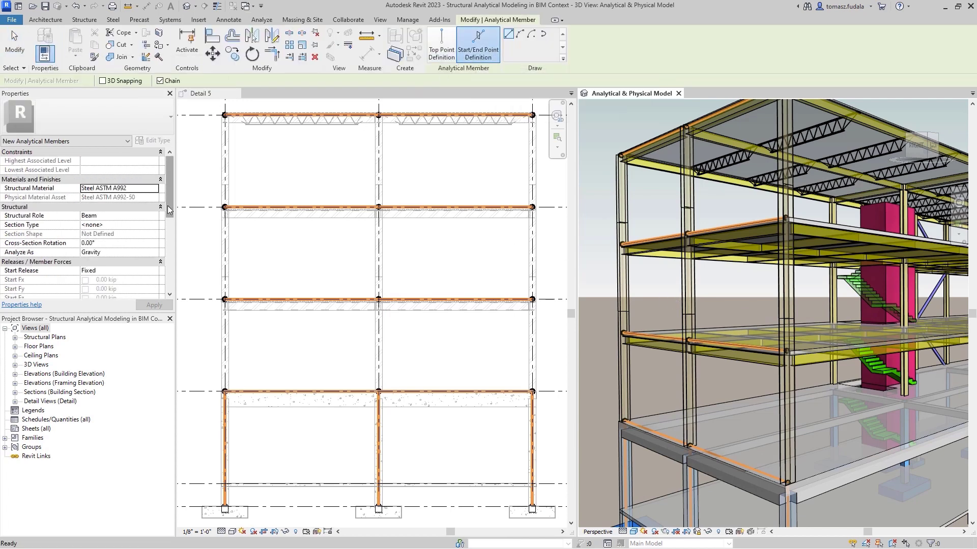
click(156, 216)
click(93, 240)
click(153, 225)
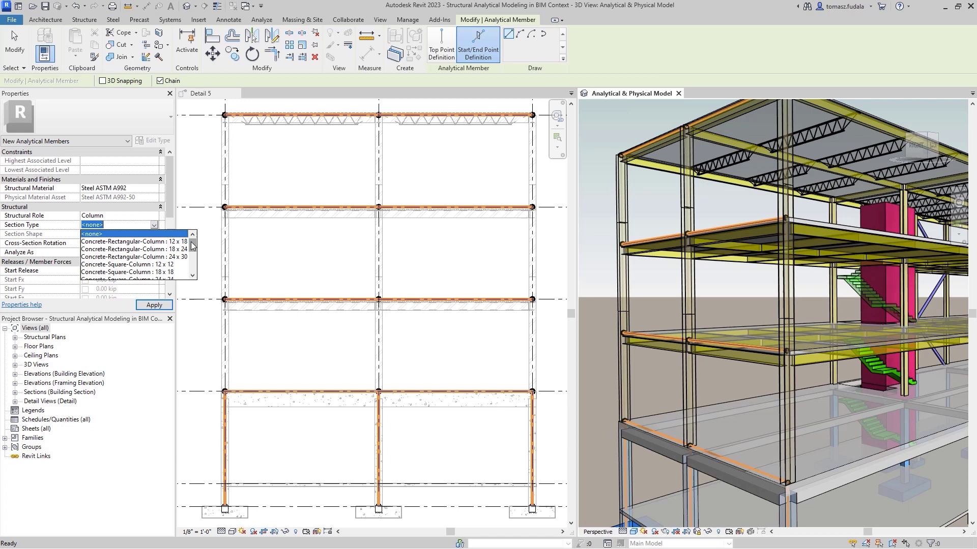
drag(192, 240, 191, 262)
click(160, 261)
click(154, 305)
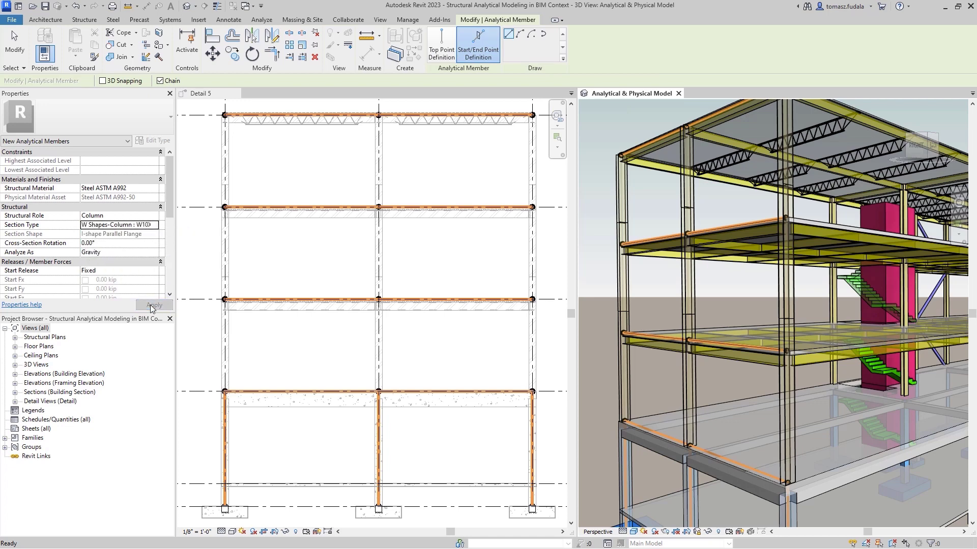
Draw column members up the left and right columns of Detail 5 to the roof.
click(224, 392)
click(224, 299)
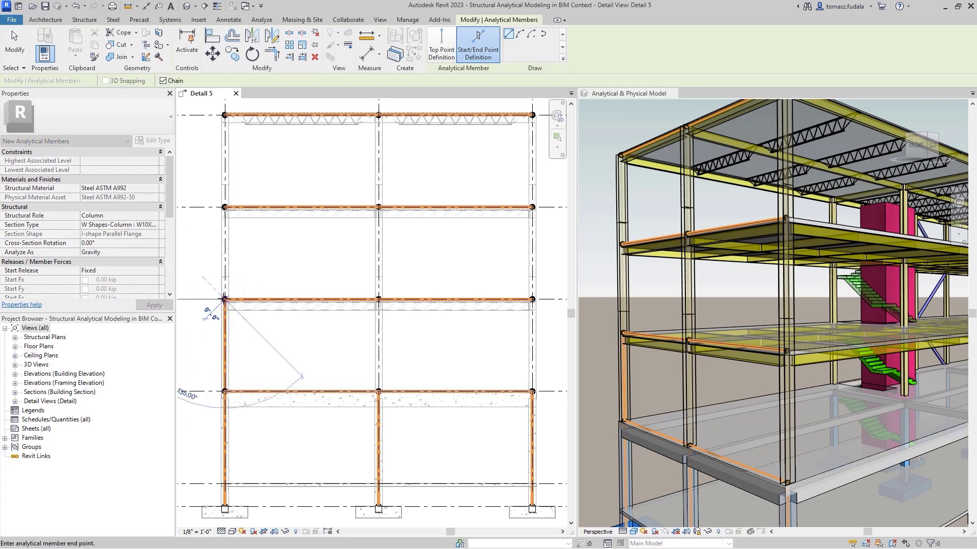
click(224, 207)
click(224, 115)
key(Escape)
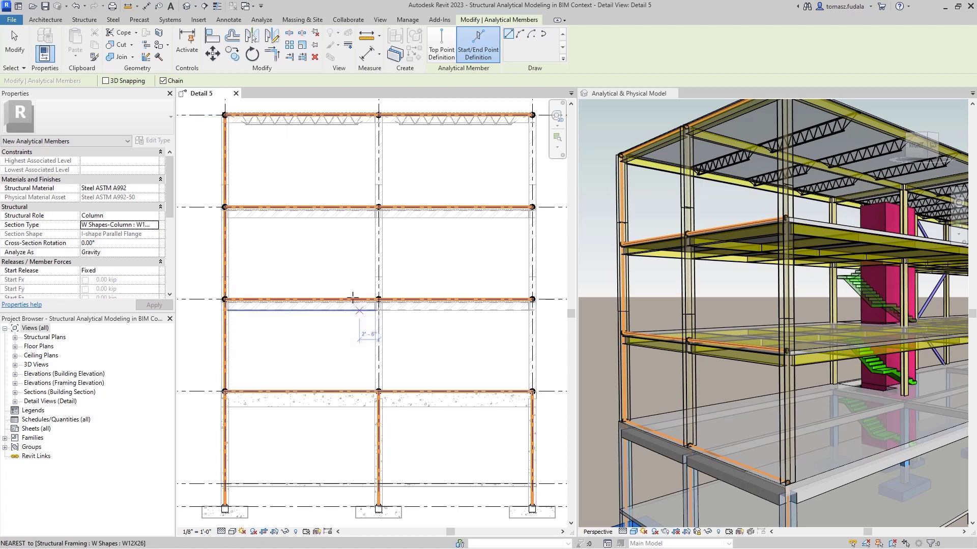
click(533, 299)
click(533, 207)
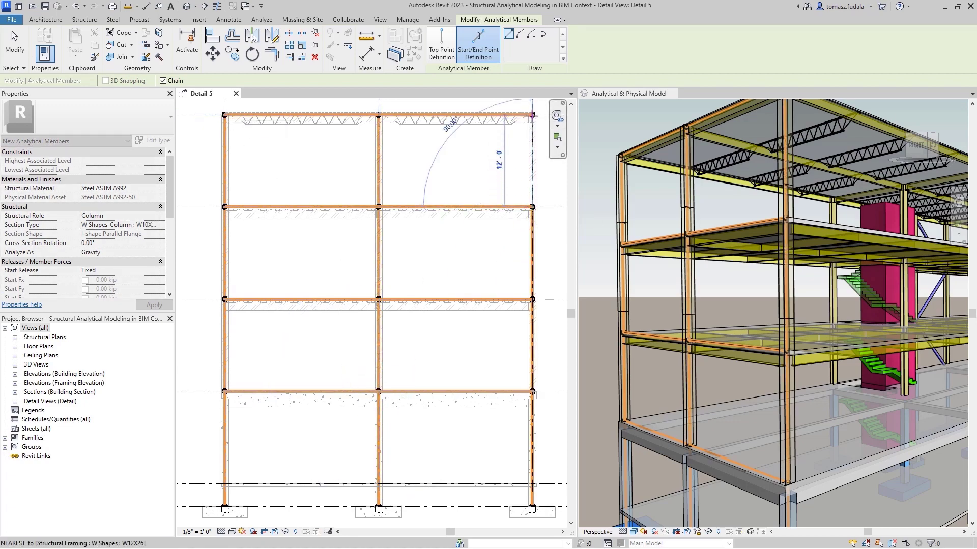
click(532, 115)
key(Escape)
key(Escape)
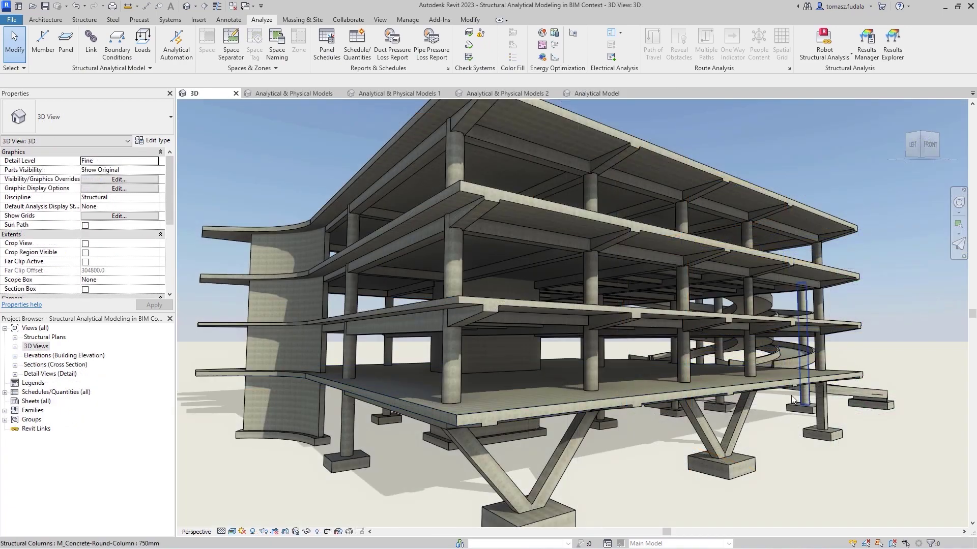
Turn the view to the V-shaped column and set up a Column member with a Concrete-Rectangular section.
click(741, 423)
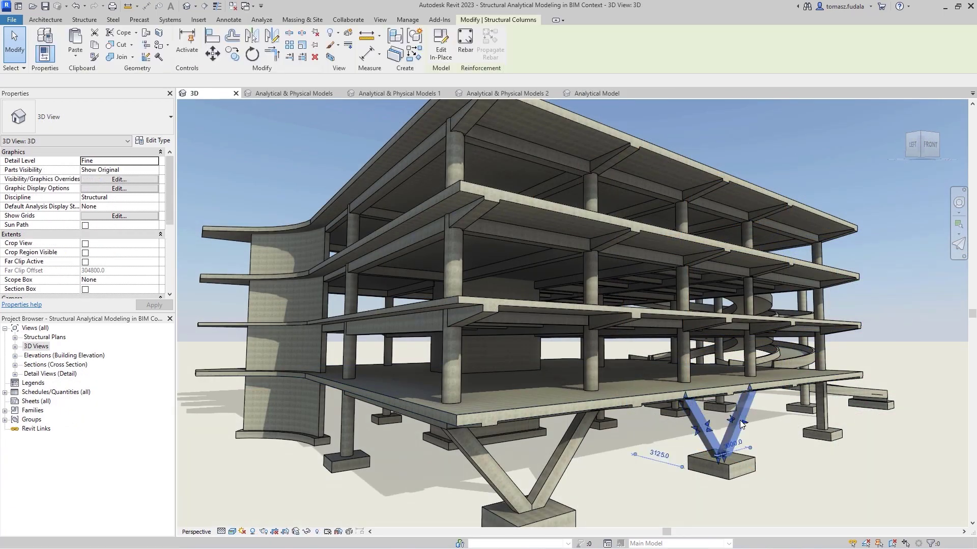
click(939, 134)
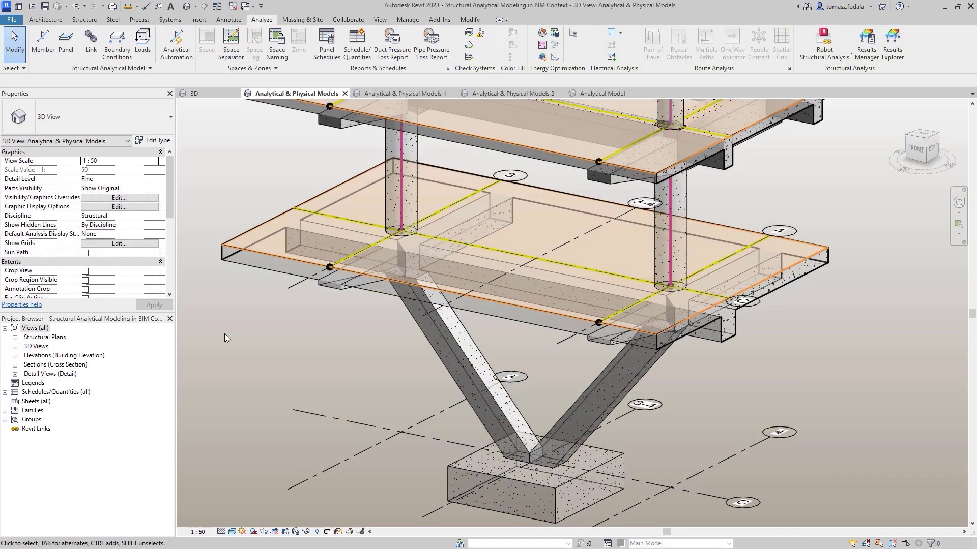
click(43, 42)
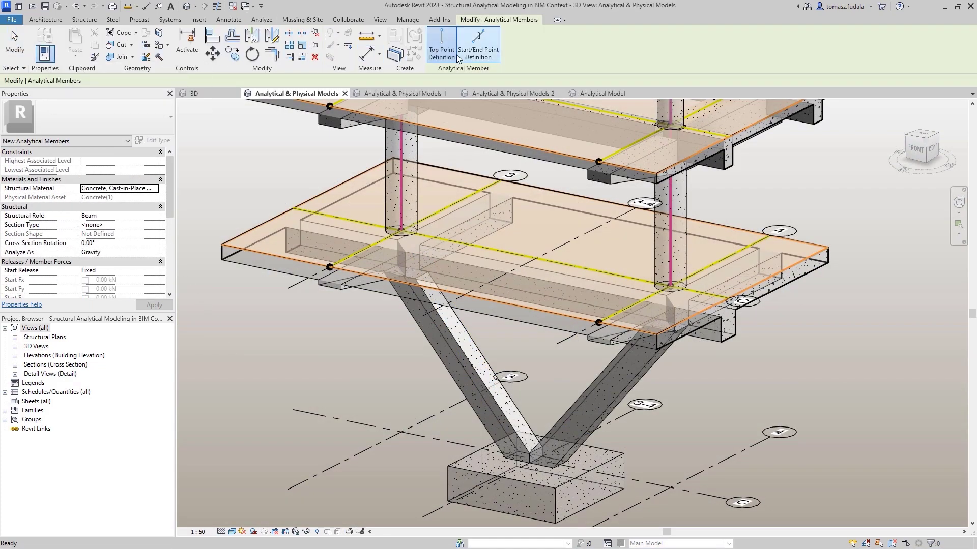
click(153, 216)
click(117, 232)
click(154, 225)
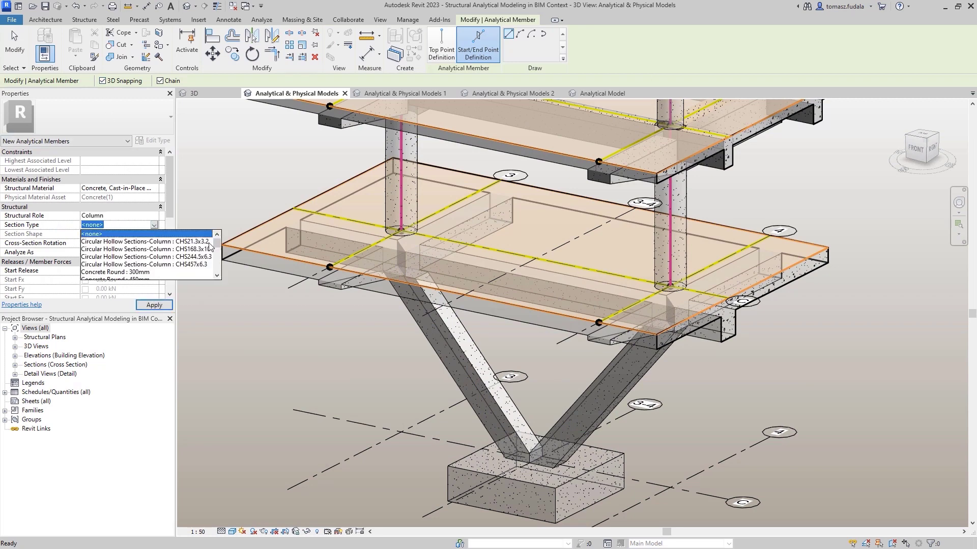
scroll(210, 248, down, 5)
scroll(209, 249, down, 2)
click(199, 254)
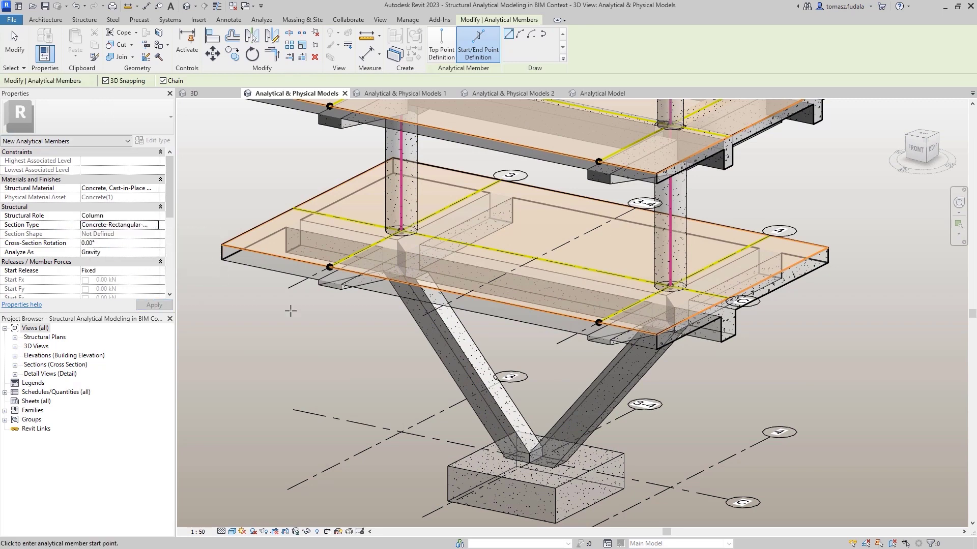
scroll(535, 449, up, 2)
scroll(531, 450, up, 1)
Draw members from the footing up both V legs, then cycle to the Analytical Model view.
click(529, 451)
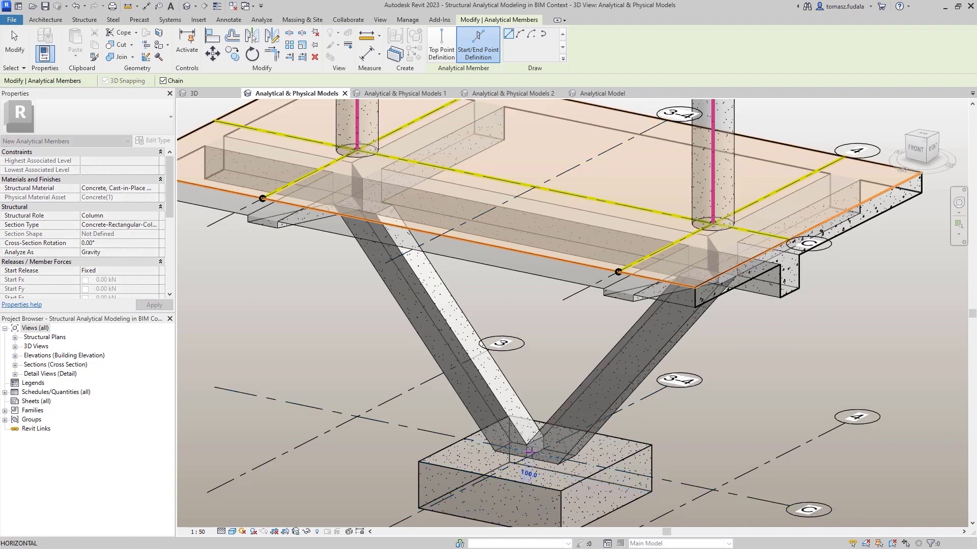
click(357, 151)
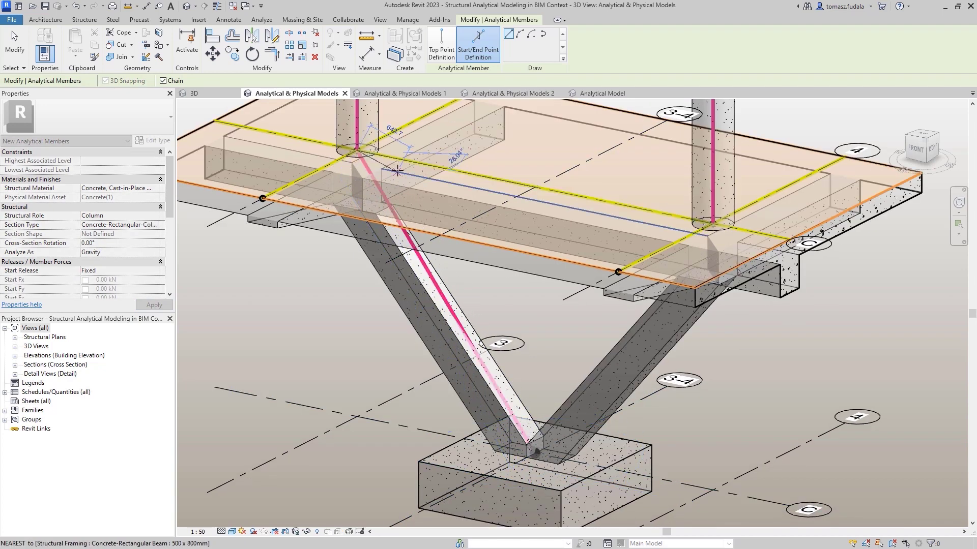
click(532, 447)
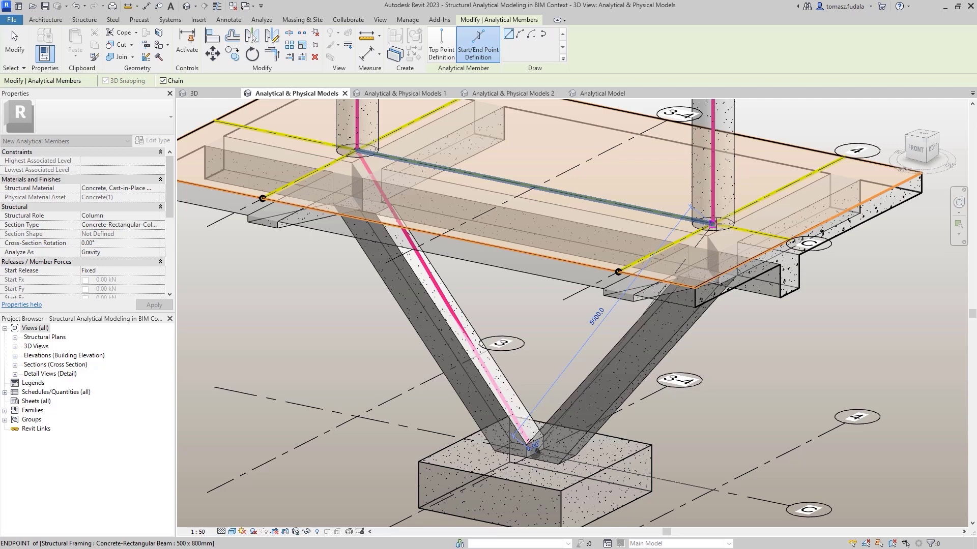
click(713, 223)
key(Escape)
shift+middle_drag(910, 331, 709, 456)
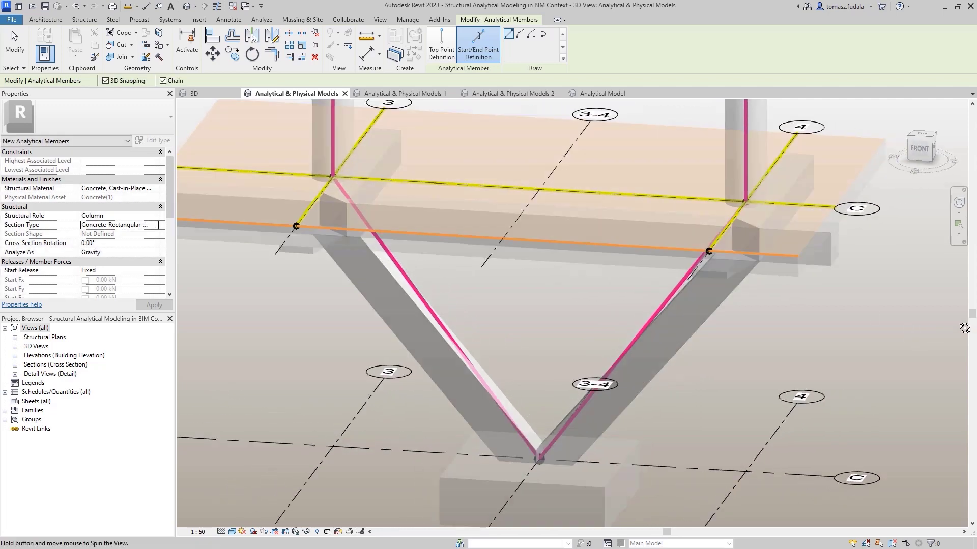
key(Escape)
key(Escape)
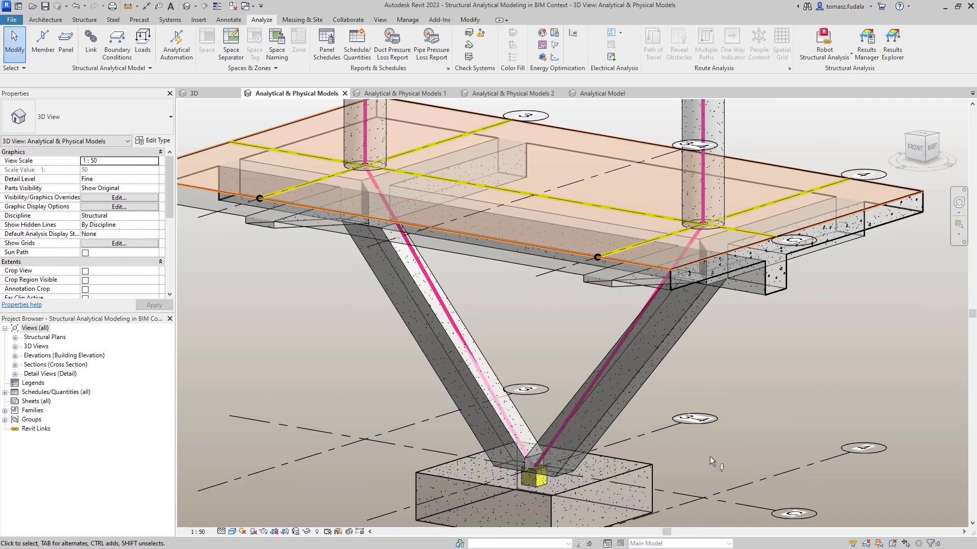
key(ctrl+Tab)
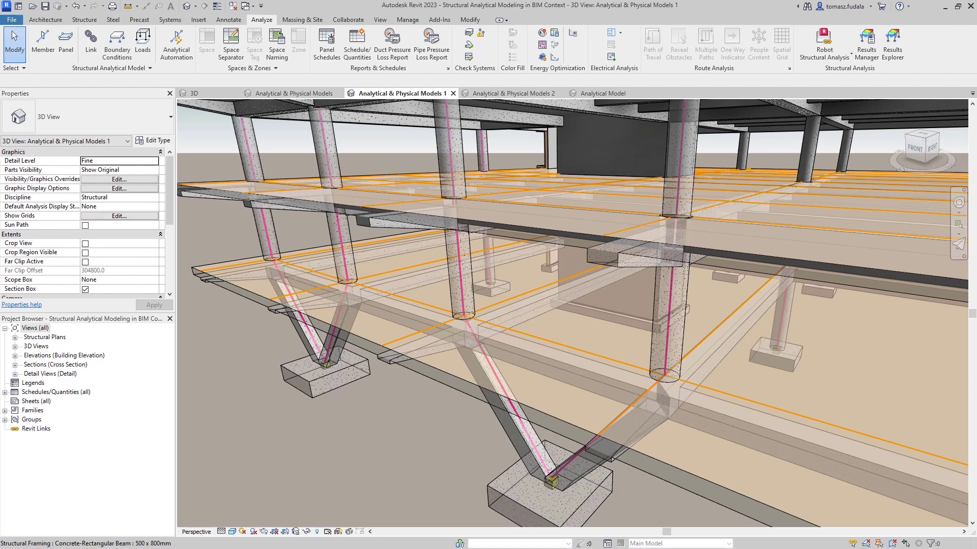
key(ctrl+Tab)
key(ctrl+Tab)
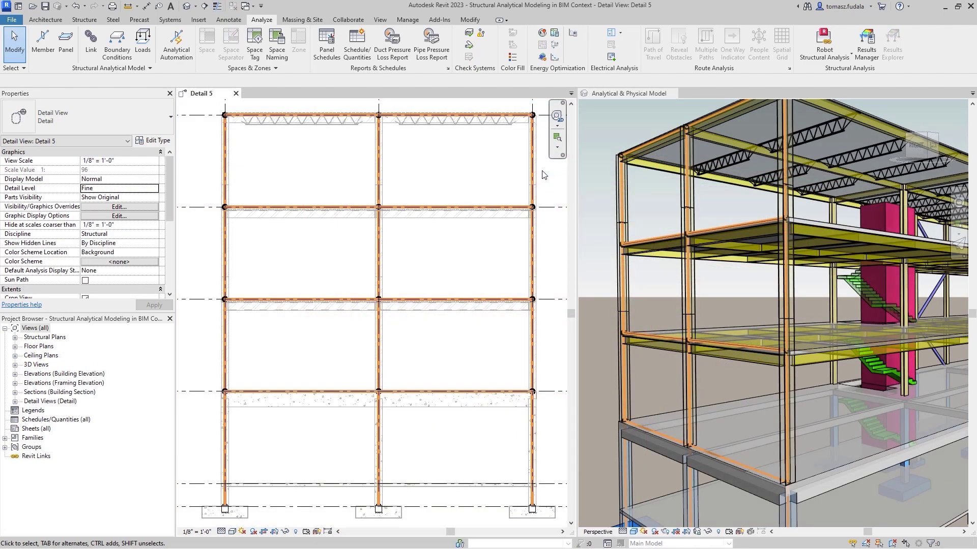
Select the middle-bay analytical column and highlight its associated physical column.
click(668, 368)
scroll(668, 368, up, 2)
scroll(667, 368, up, 2)
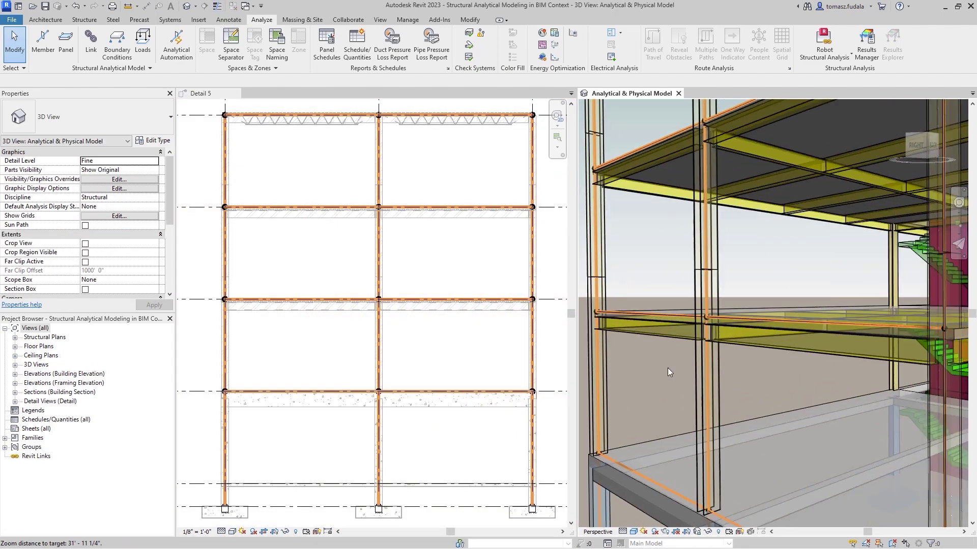
middle_drag(668, 367, 678, 287)
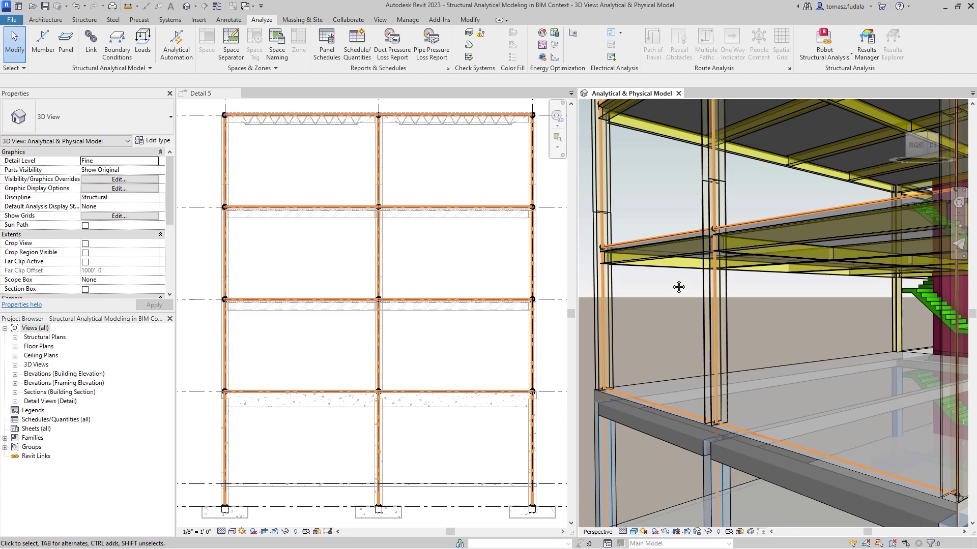
click(714, 287)
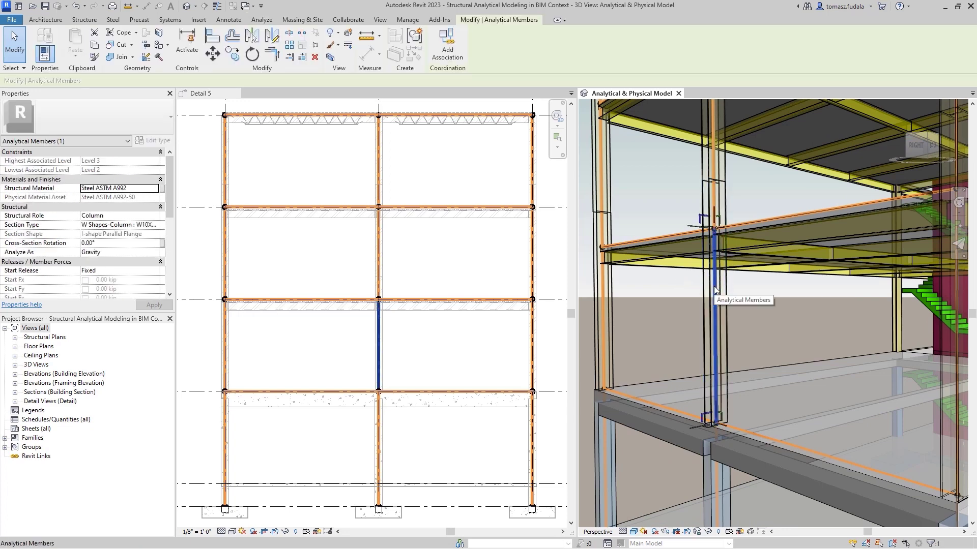
key(Escape)
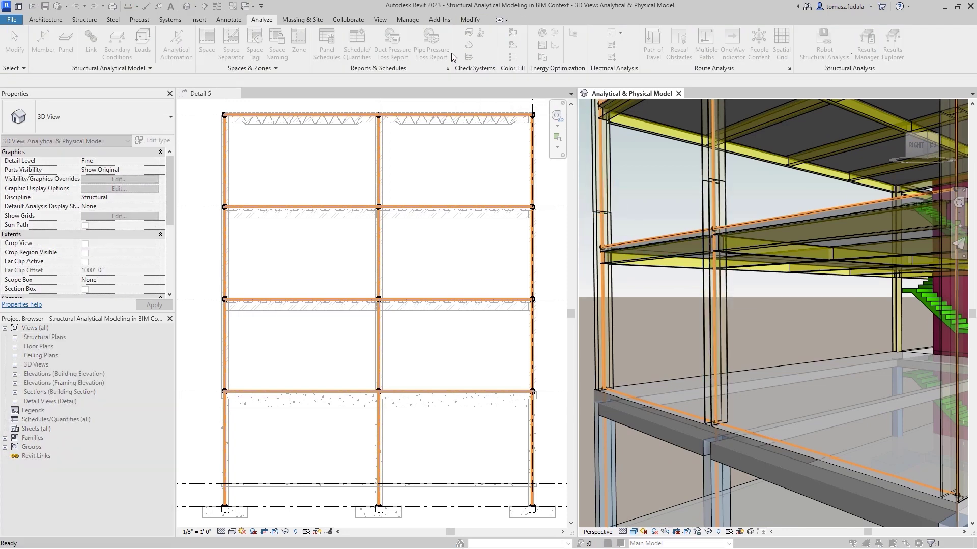
click(716, 307)
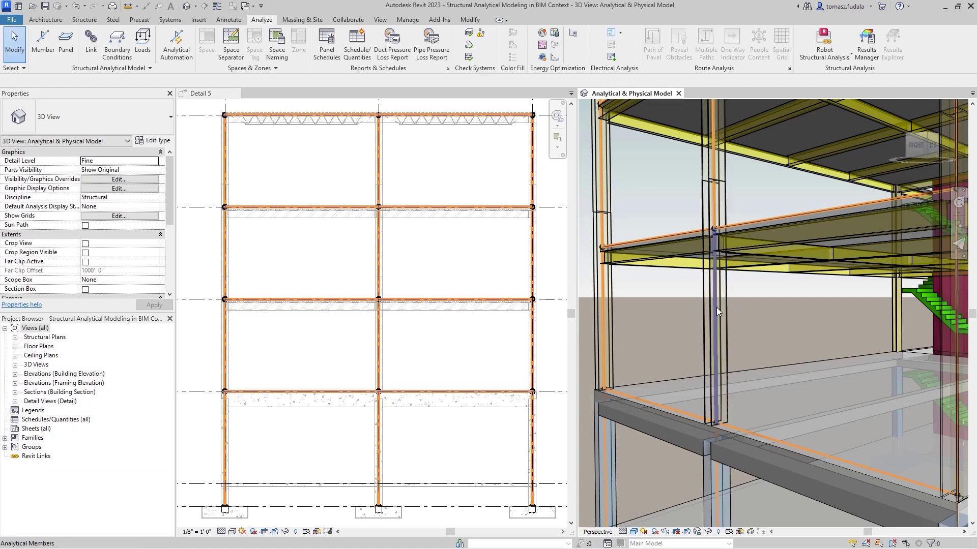
click(446, 45)
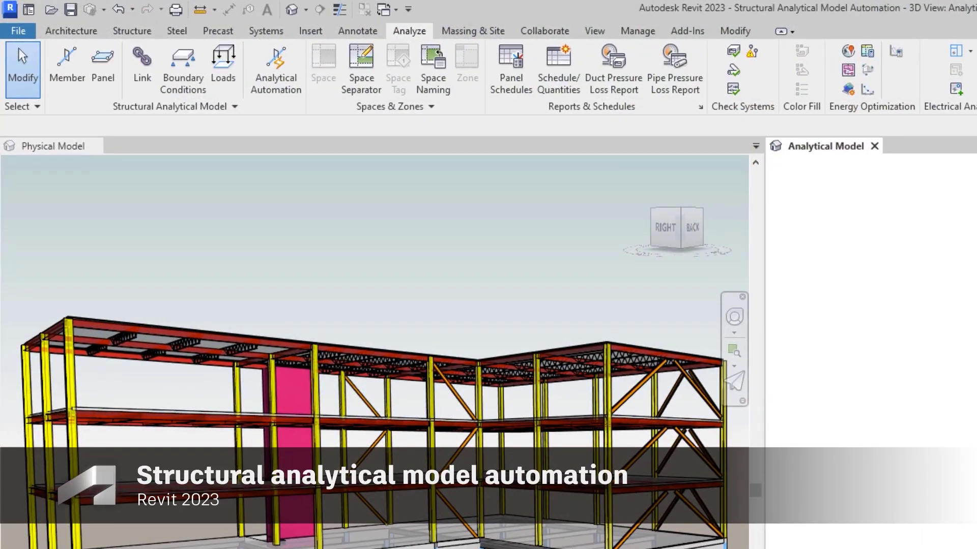
Open the Physical to Analytical for Buildings script and window-select the whole structure.
click(423, 266)
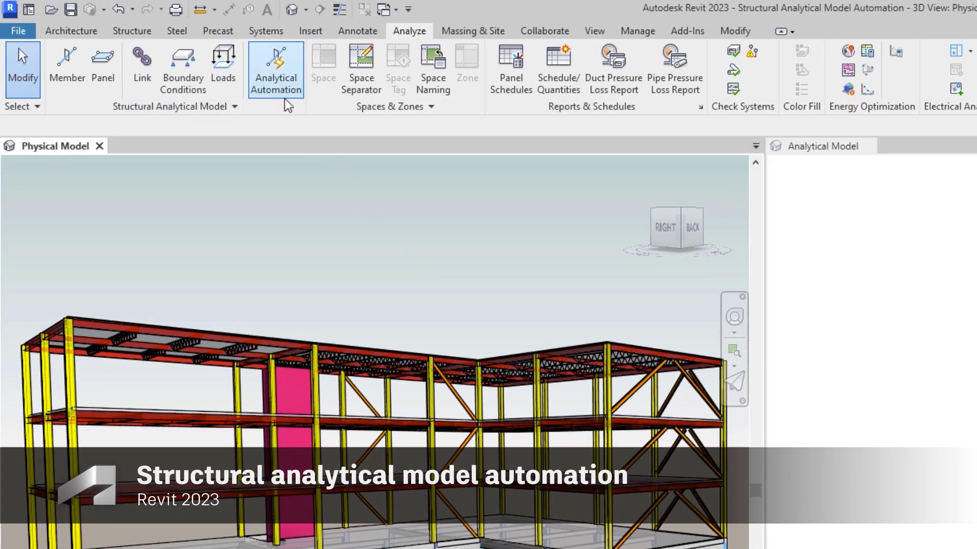
click(277, 84)
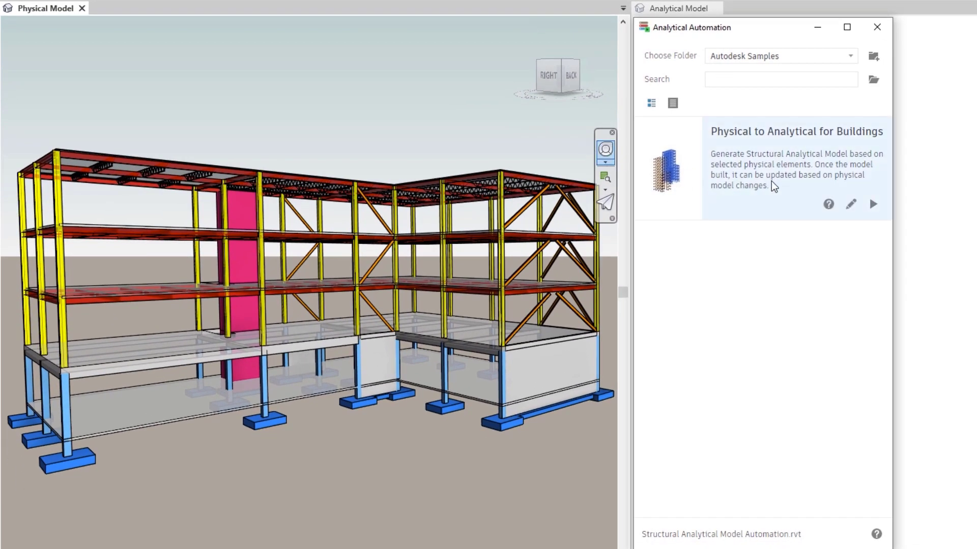
click(771, 182)
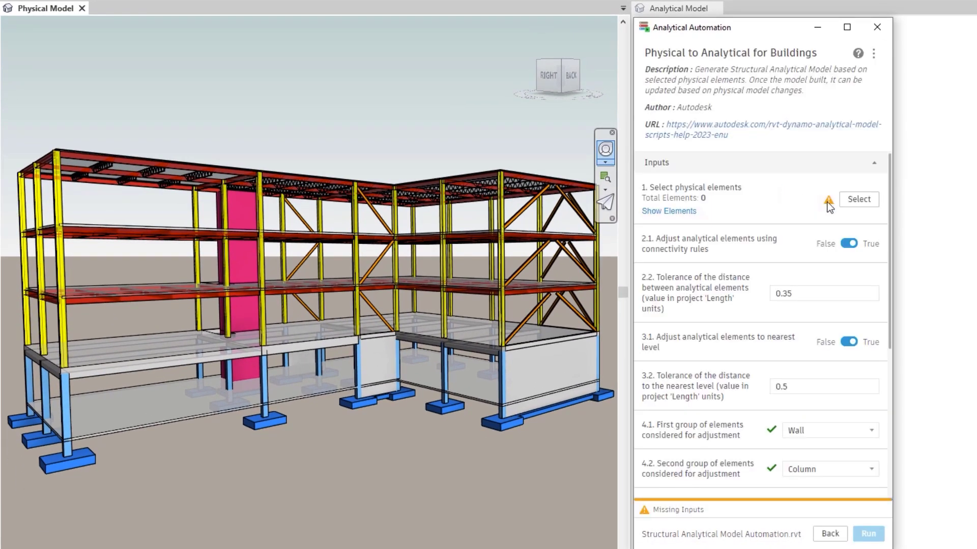
click(854, 203)
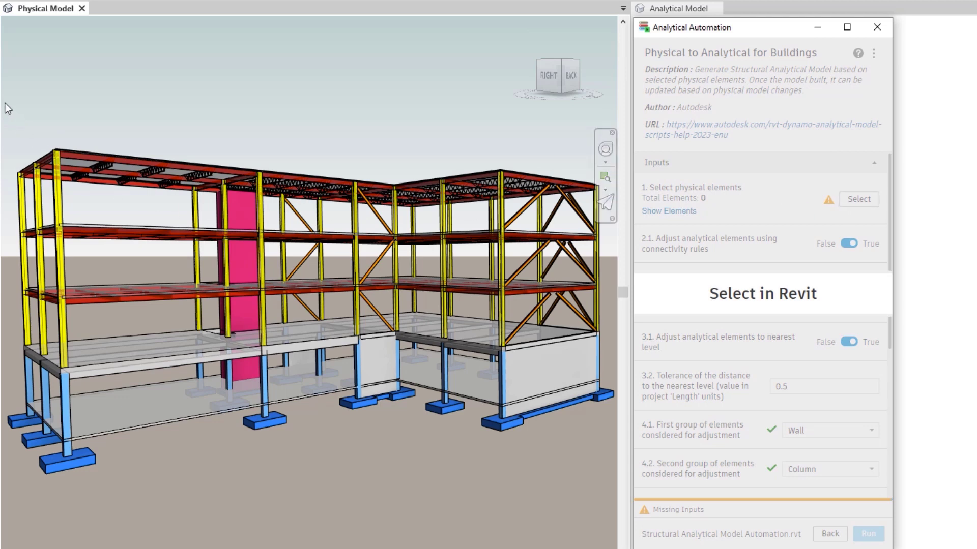
drag(4, 102, 615, 523)
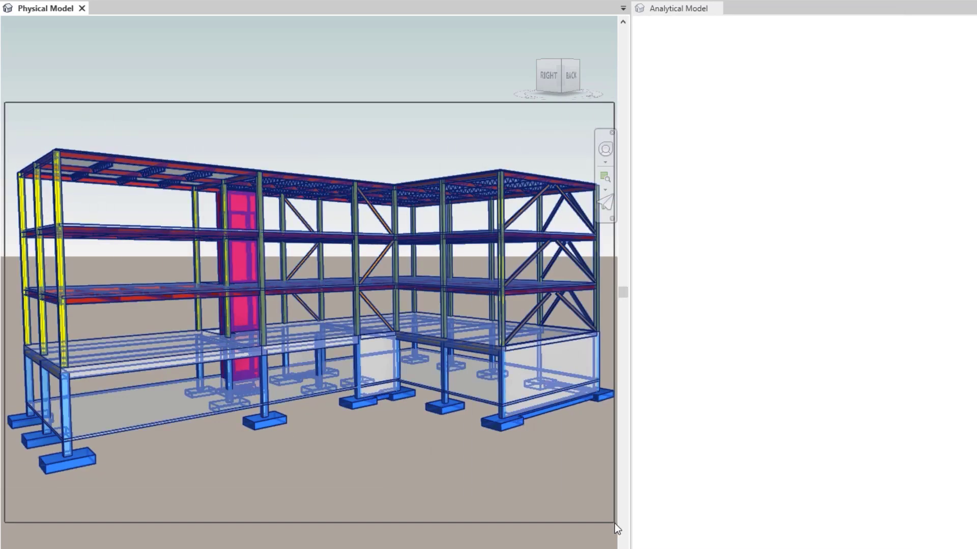
drag(614, 524, 616, 526)
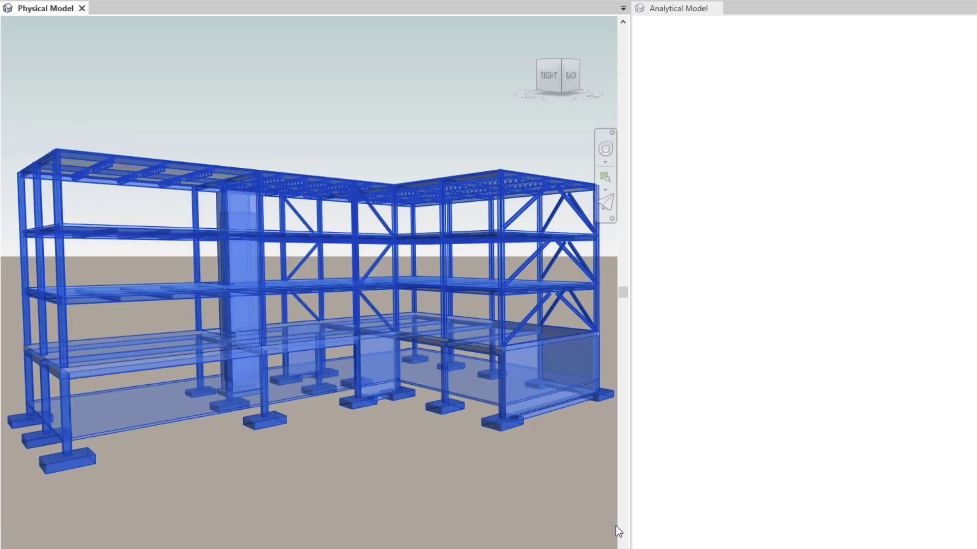
Set both distance tolerances to 1 and keep Wall as the first element group.
click(812, 292)
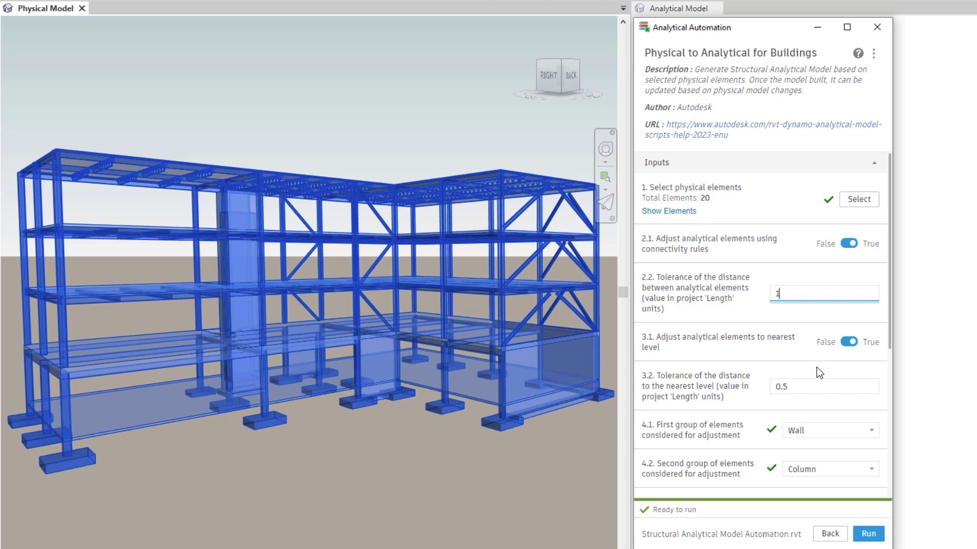
click(819, 388)
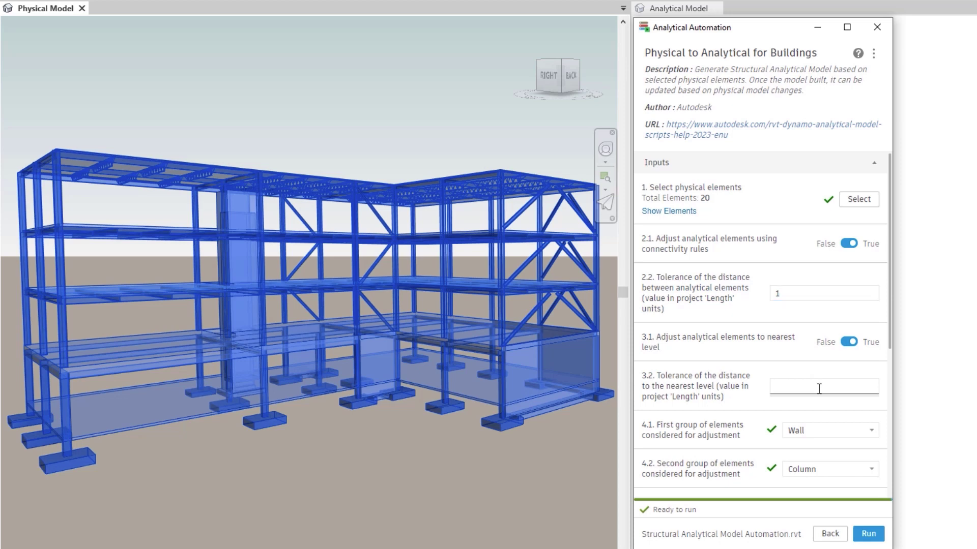
text(1)
click(849, 373)
scroll(885, 377, down, 3)
scroll(878, 407, down, 2)
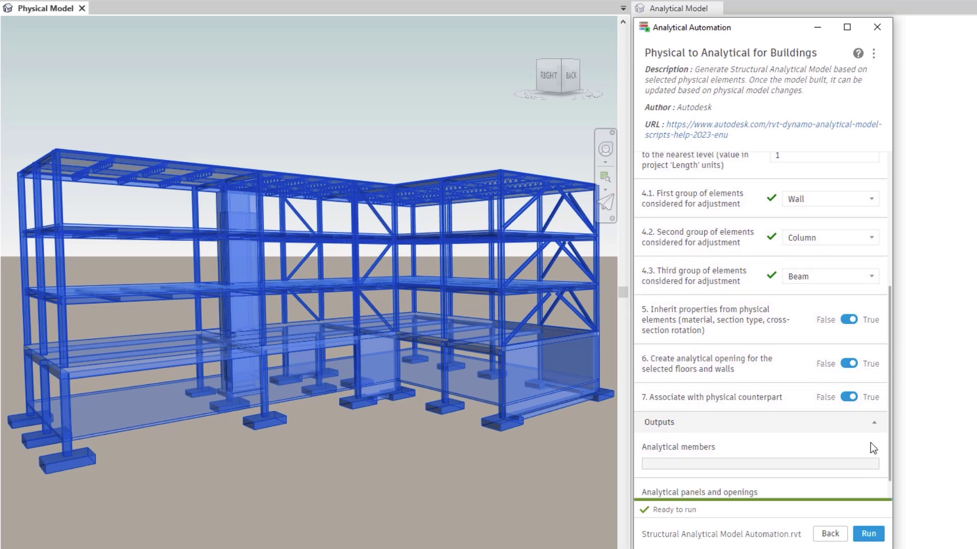
click(874, 207)
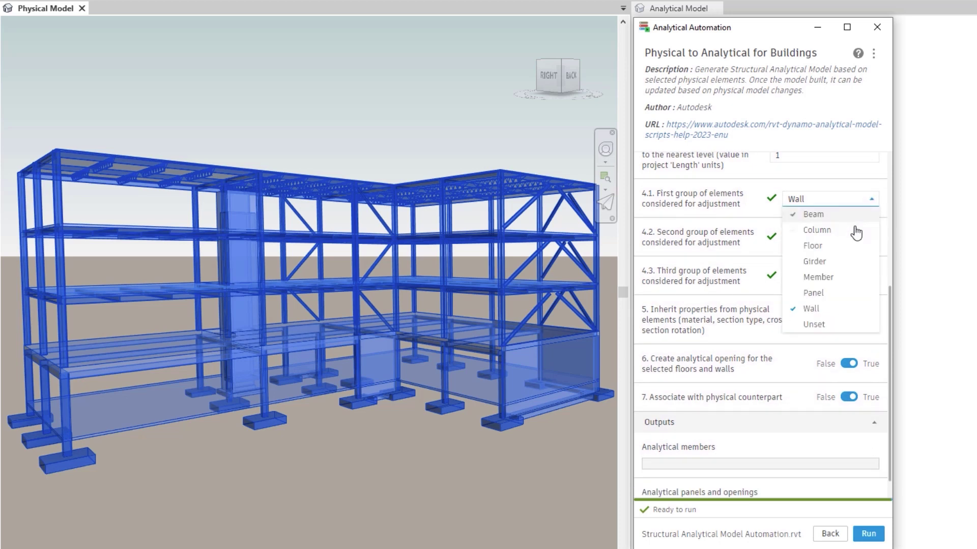
click(819, 310)
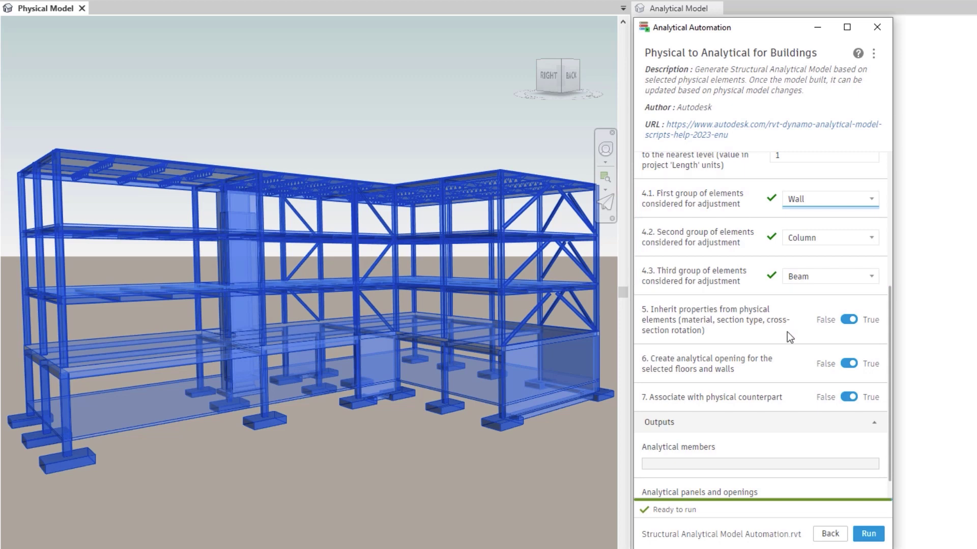
click(848, 398)
drag(795, 25, 517, 26)
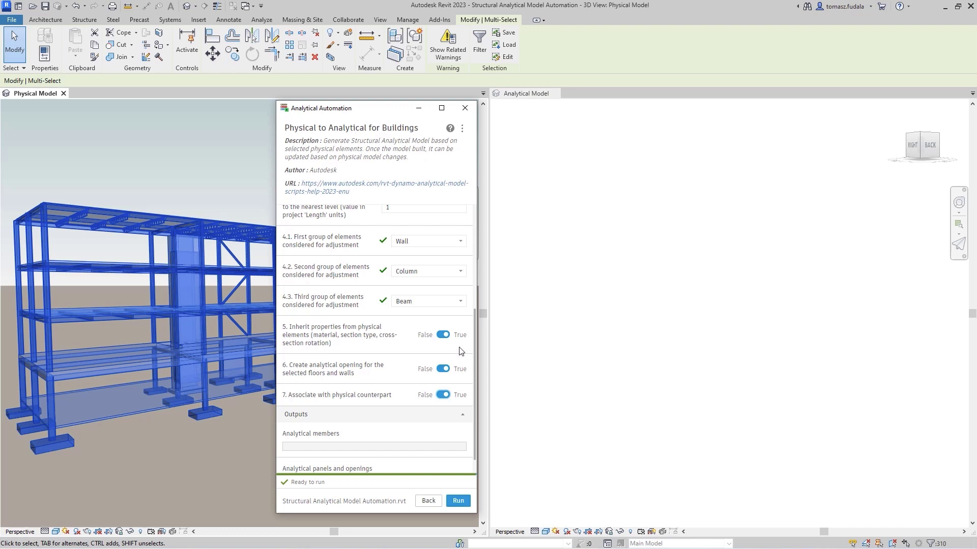
Run the script to generate the analytical model and review its outputs.
click(457, 501)
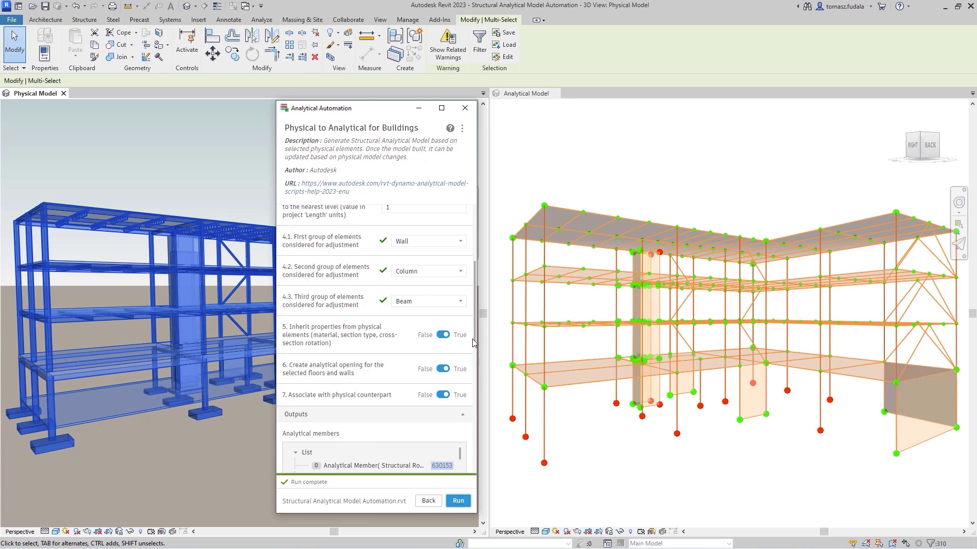
drag(477, 323, 479, 462)
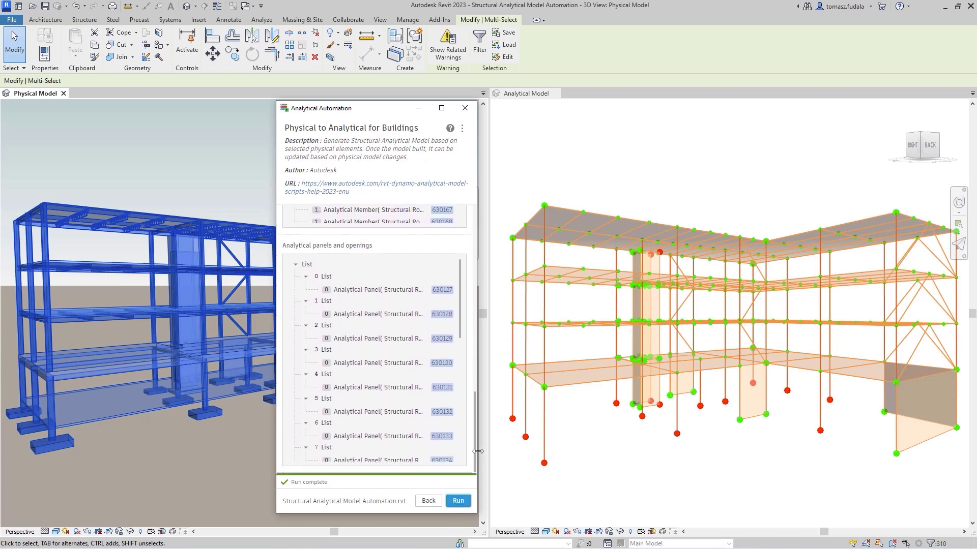
Close the automation panel and show the properties of a roof beam.
click(465, 108)
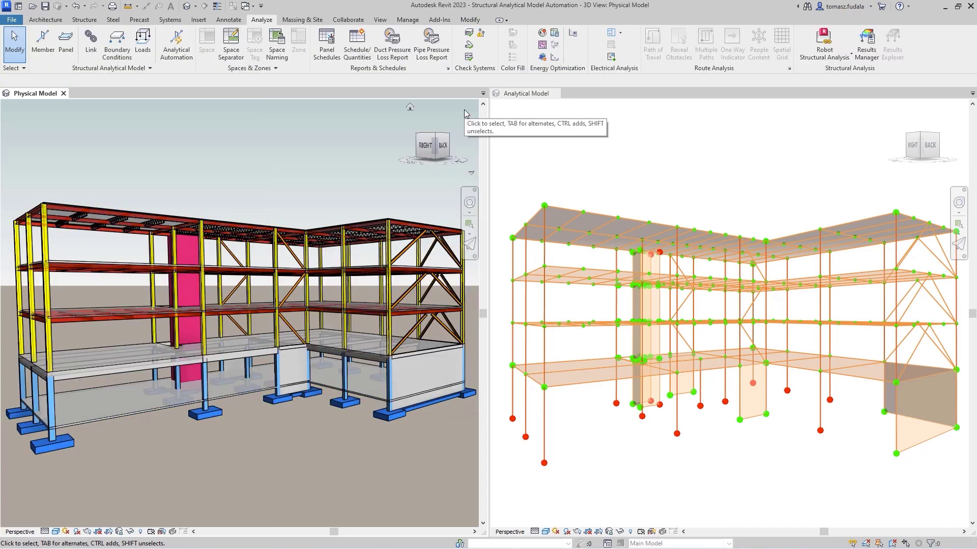
scroll(91, 233, up, 2)
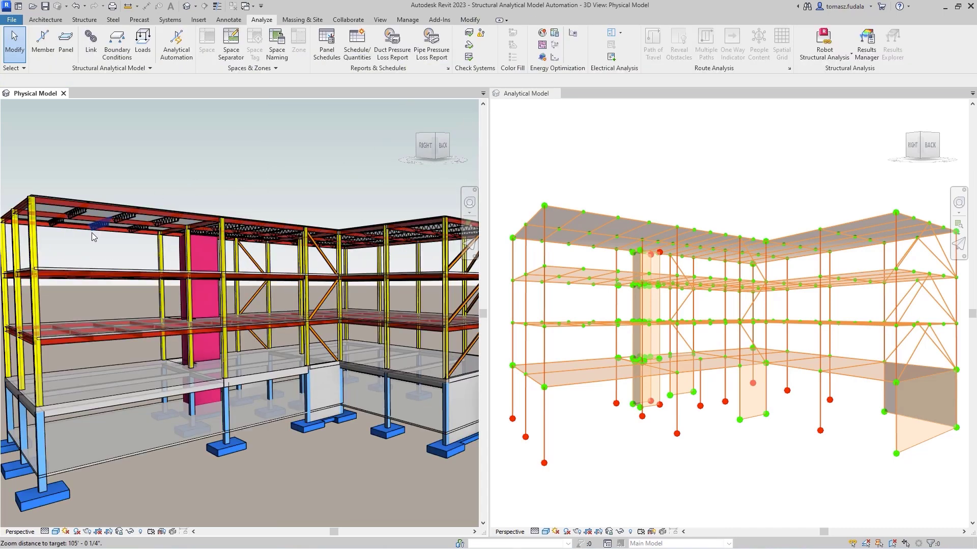
scroll(90, 245, up, 3)
scroll(90, 245, down, 3)
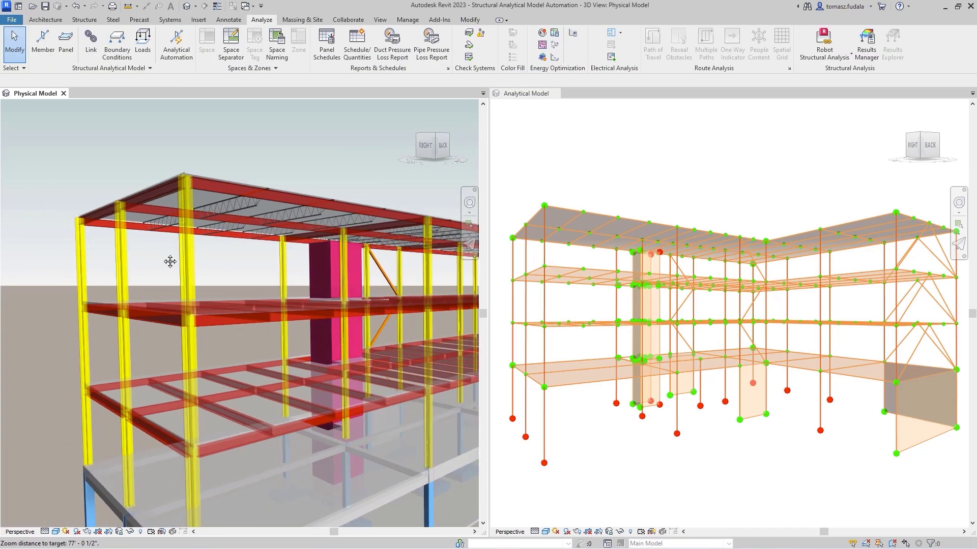
click(275, 205)
right_click(274, 205)
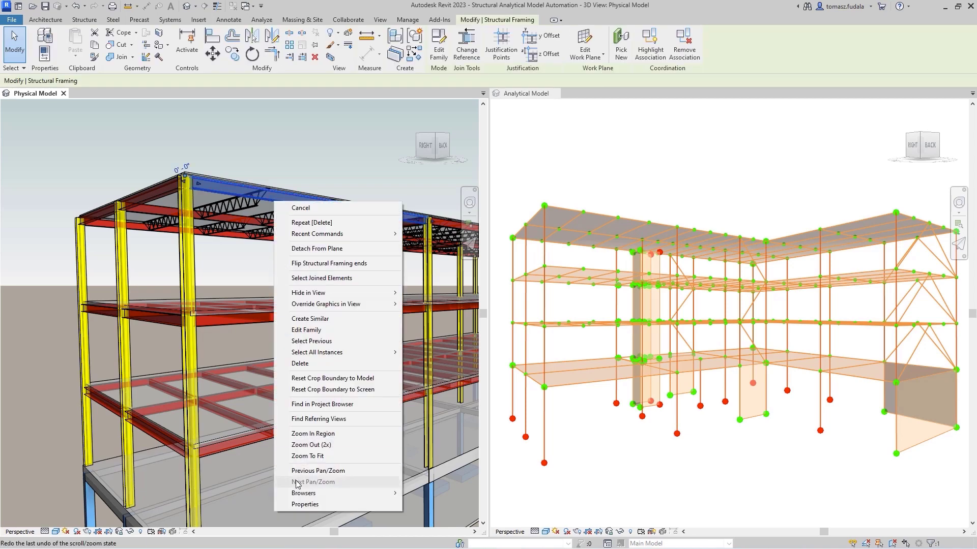
click(300, 507)
Select the top analytical member and highlight its associated physical beam.
middle_drag(425, 284, 392, 273)
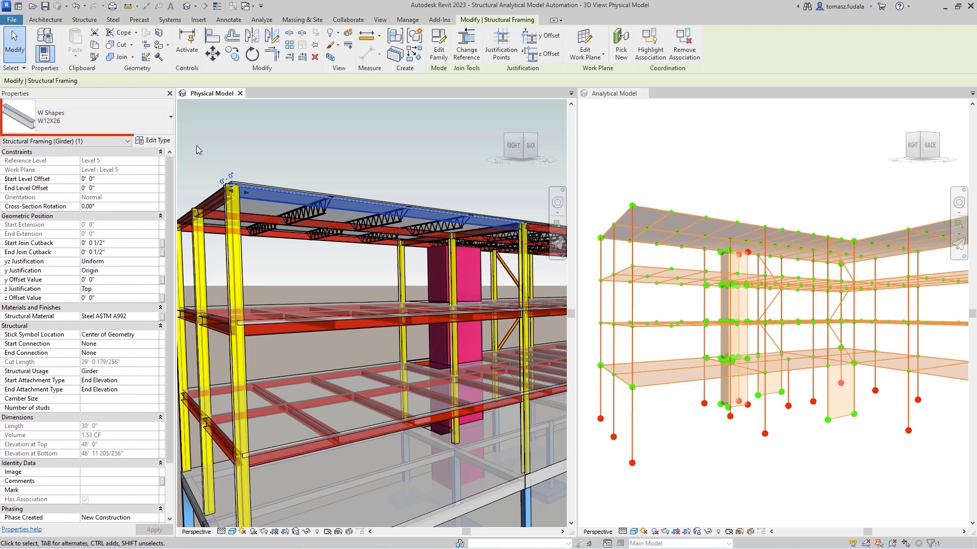
scroll(665, 203, up, 2)
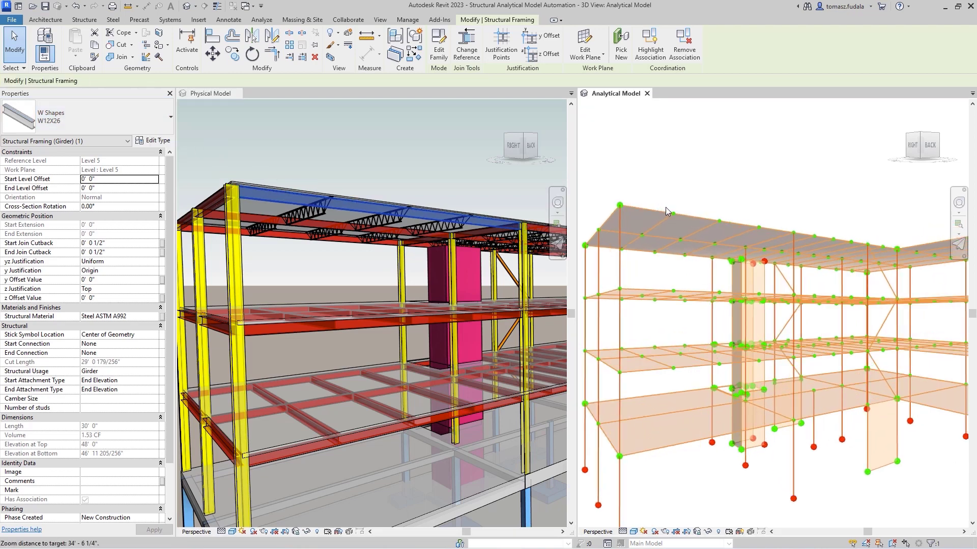
scroll(666, 207, up, 2)
scroll(666, 209, up, 2)
click(664, 219)
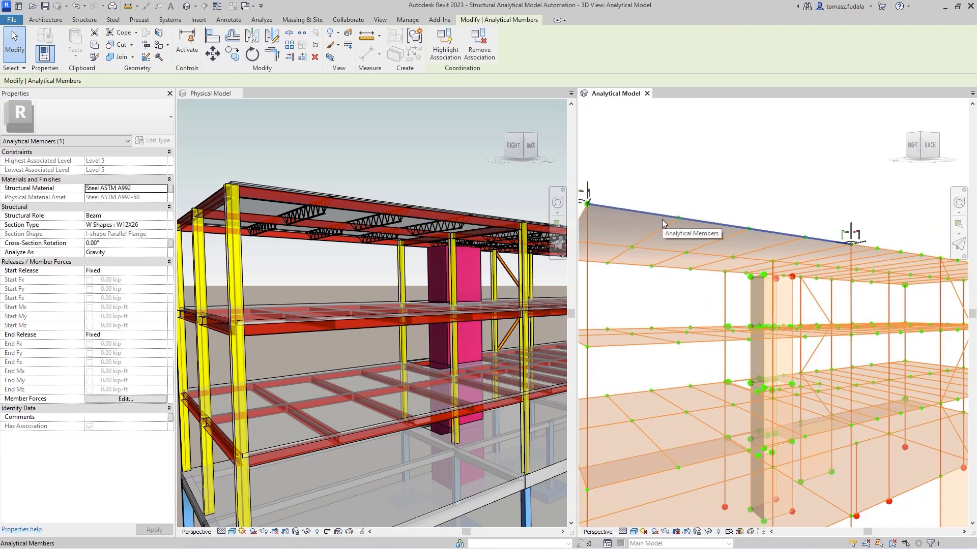
click(441, 50)
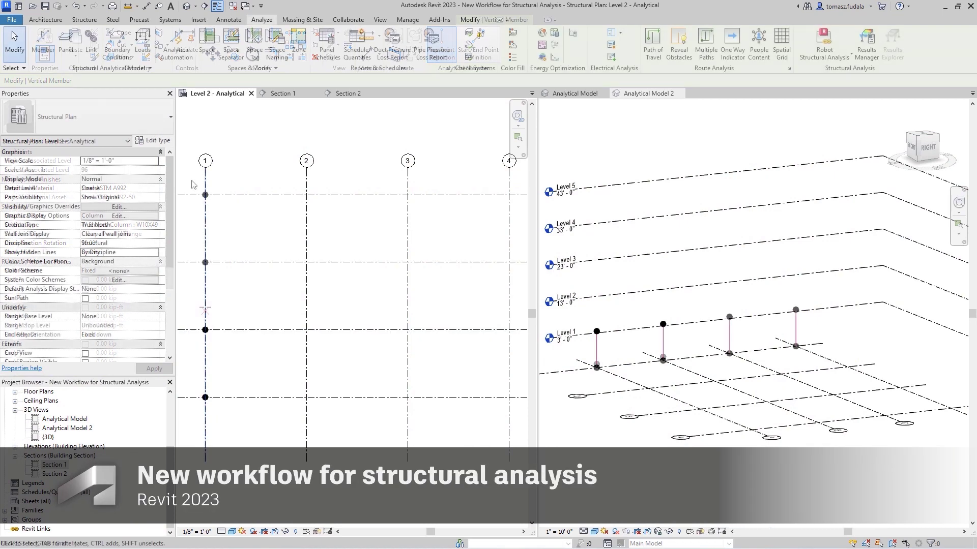
Copy the grid 1 analytical columns onto grids 2, 3 and 4.
drag(191, 180, 220, 350)
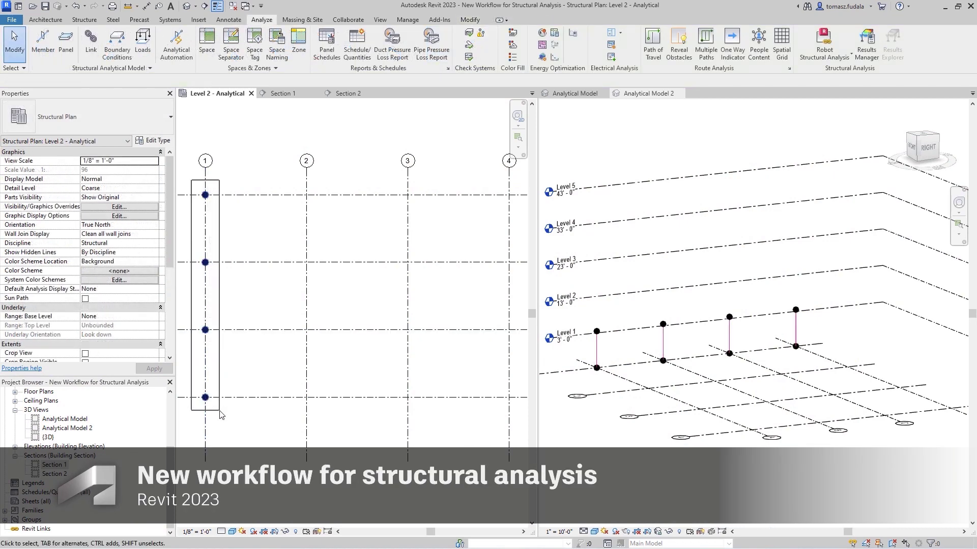
drag(219, 414, 219, 414)
key(r)
key(o)
drag(205, 296, 205, 169)
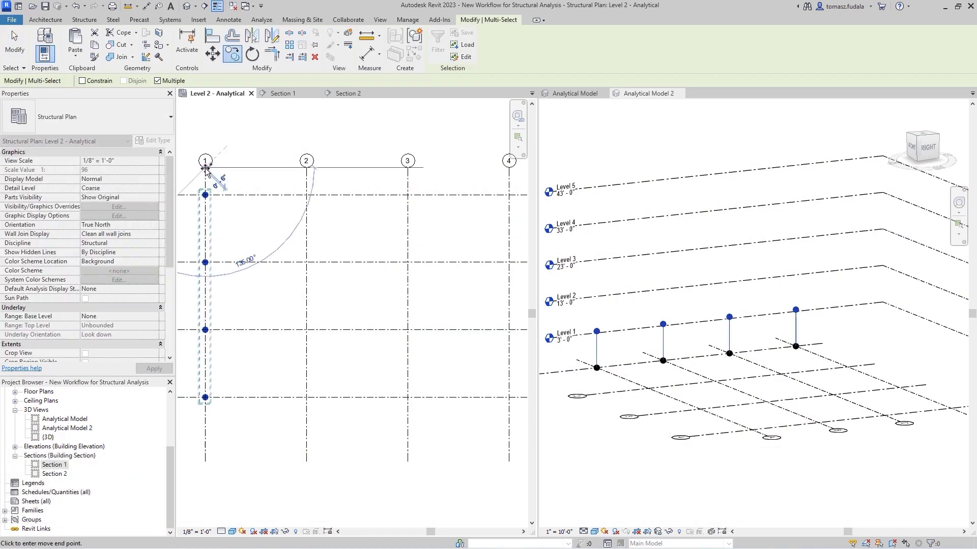
click(307, 170)
click(407, 169)
click(509, 170)
key(Escape)
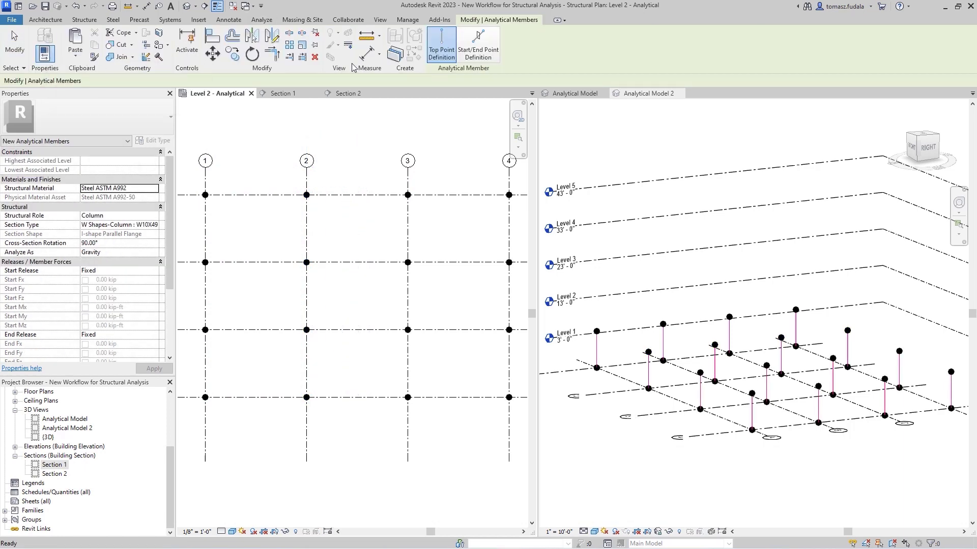
Draw a W12X19 Beam-role analytical member from grid 1 to grid 2.
click(478, 48)
click(155, 215)
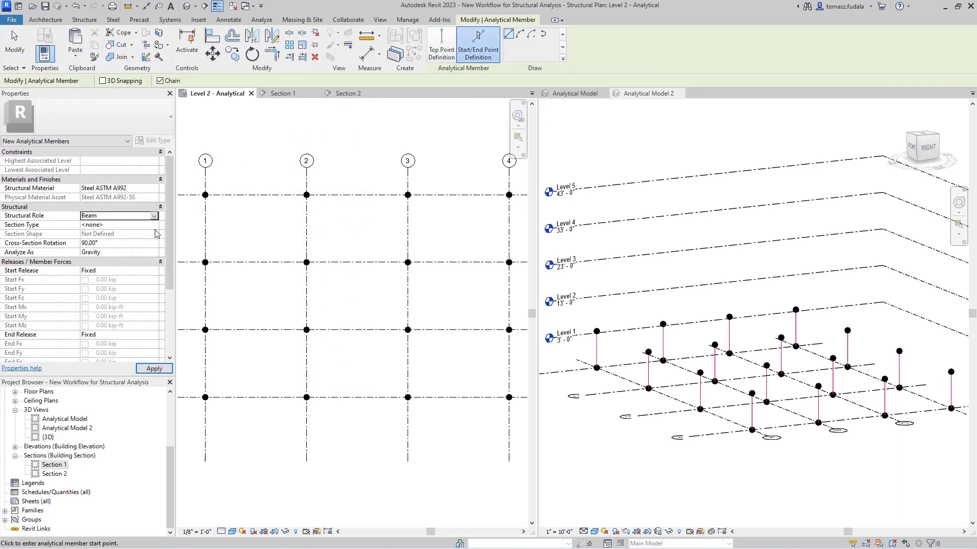
click(154, 225)
scroll(155, 244, down, 3)
scroll(155, 245, down, 2)
click(151, 263)
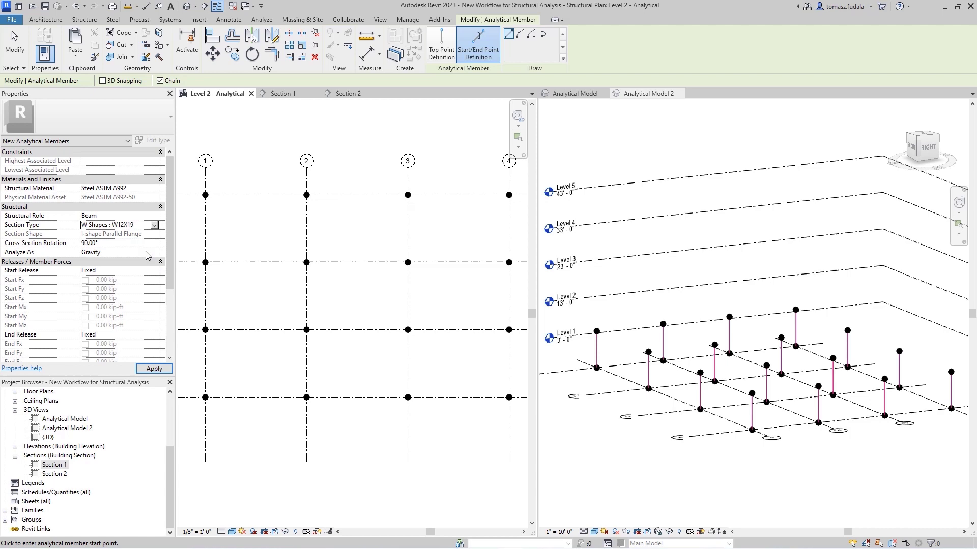
click(205, 397)
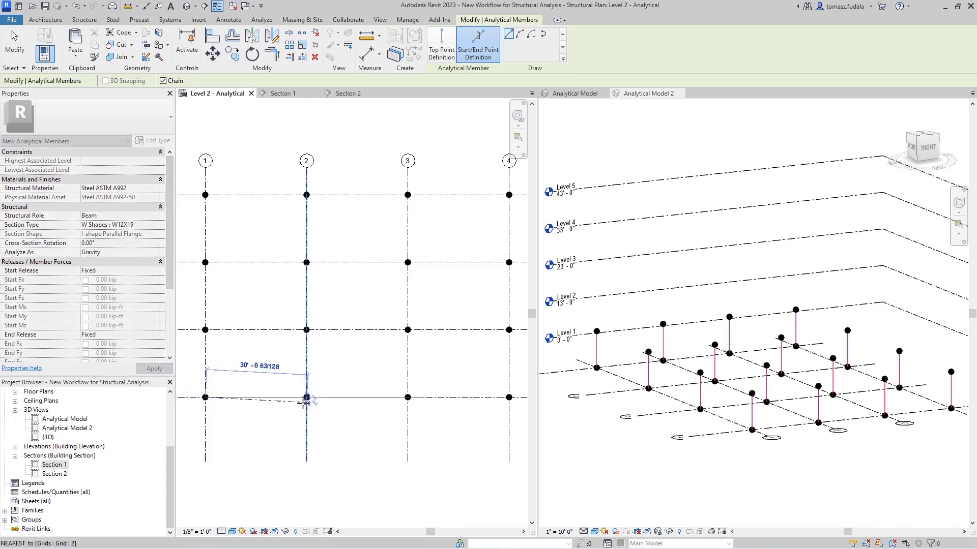
click(306, 398)
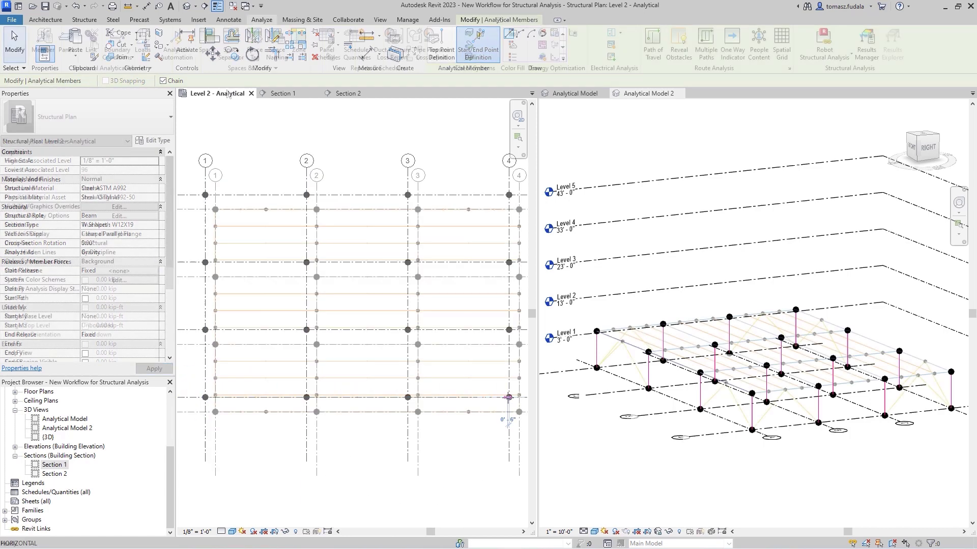
Draw a Floor-role rectangular analytical panel from the grid 1 bottom corner to the grid 4 top corner.
click(66, 51)
click(170, 216)
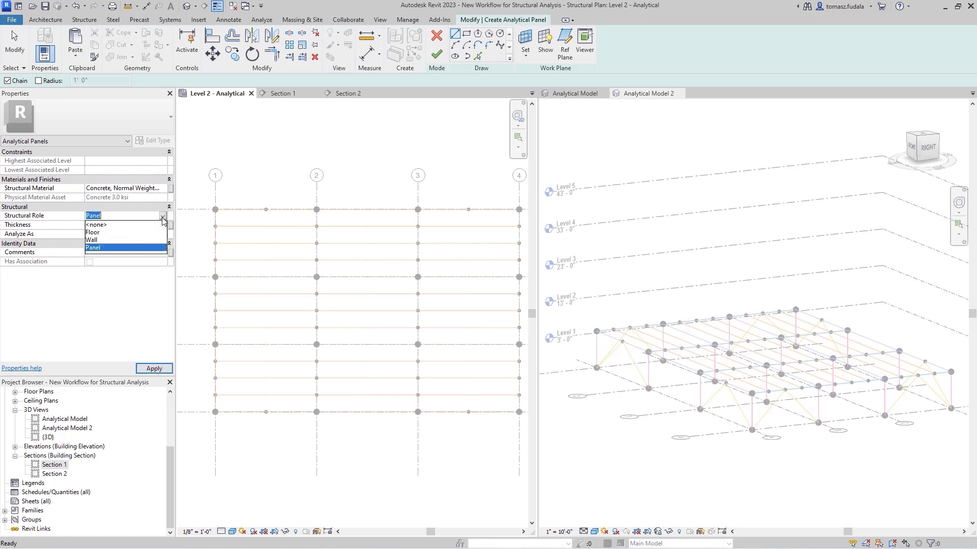
click(158, 239)
click(466, 34)
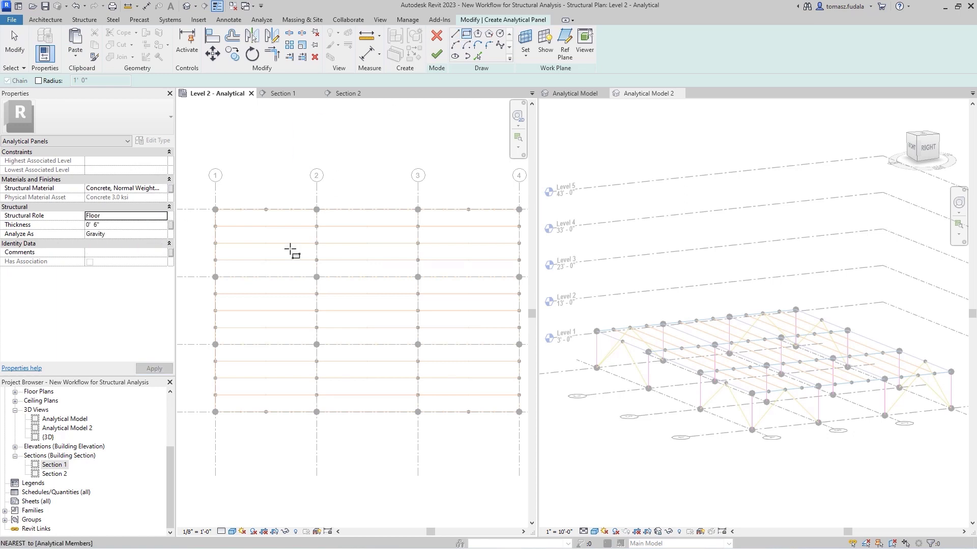
click(215, 412)
click(519, 209)
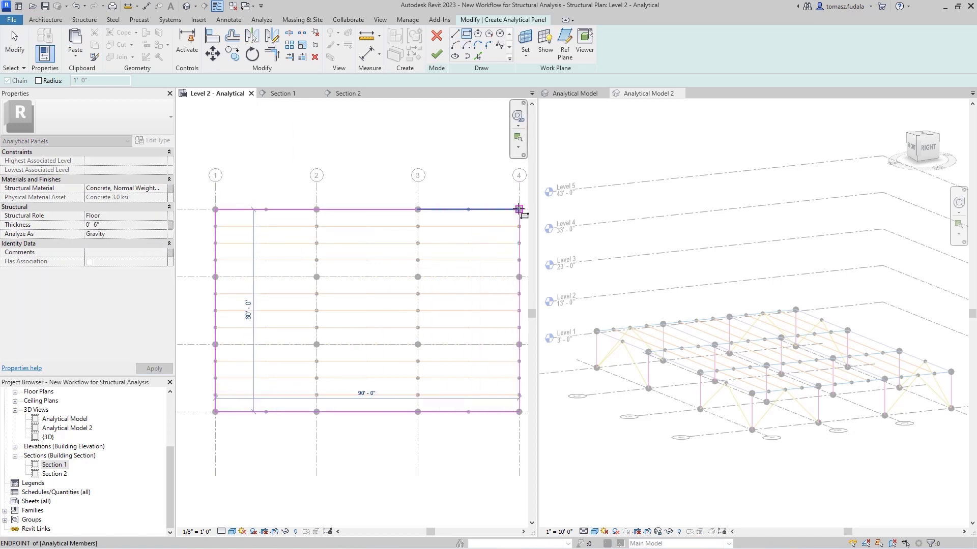
click(436, 54)
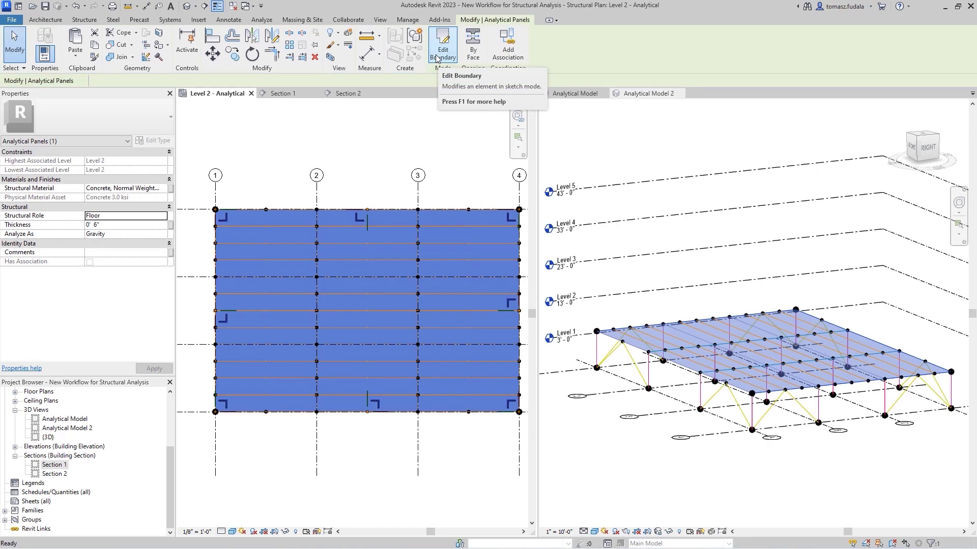
key(ctrl+Tab)
Paste the selected analytical model aligned onto the chosen upper levels.
click(573, 94)
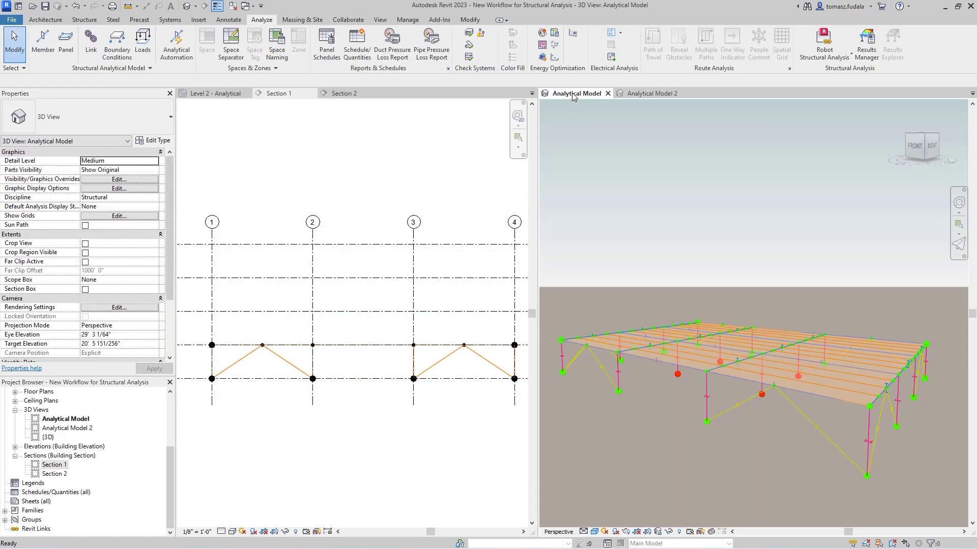
drag(559, 234, 948, 500)
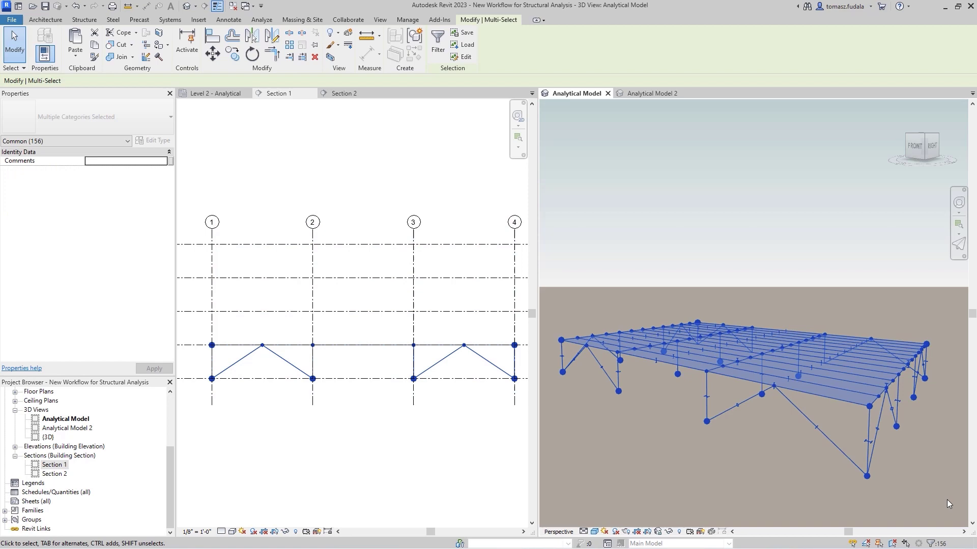
click(651, 93)
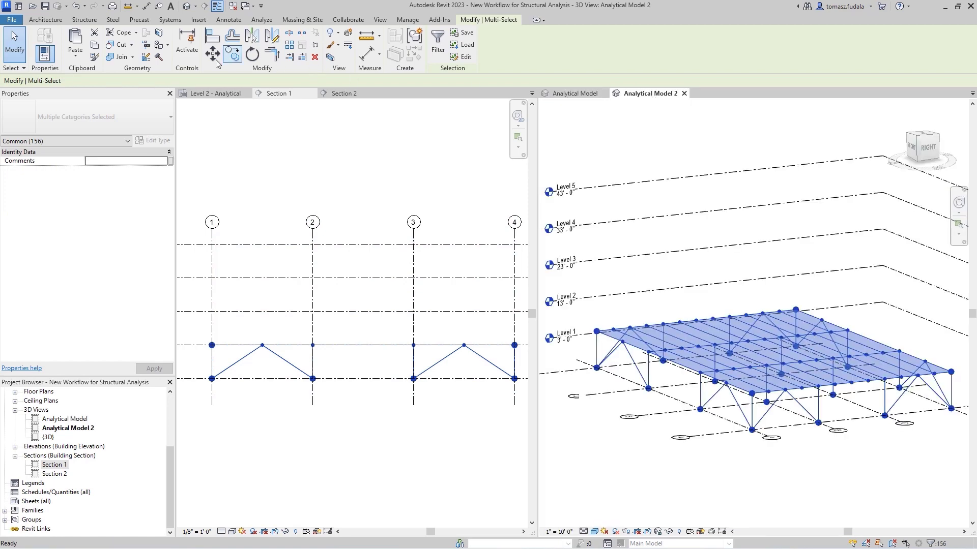
click(75, 55)
click(83, 93)
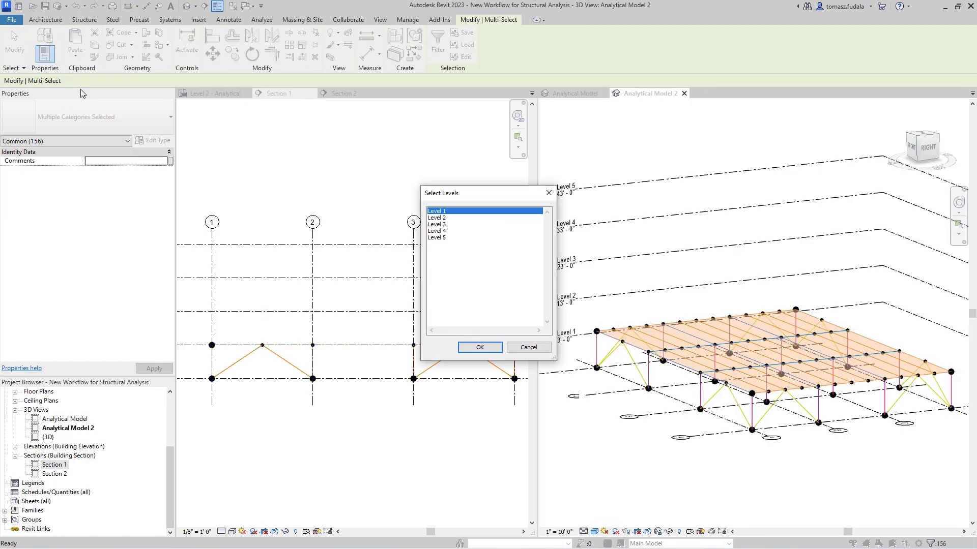
shift+click(437, 238)
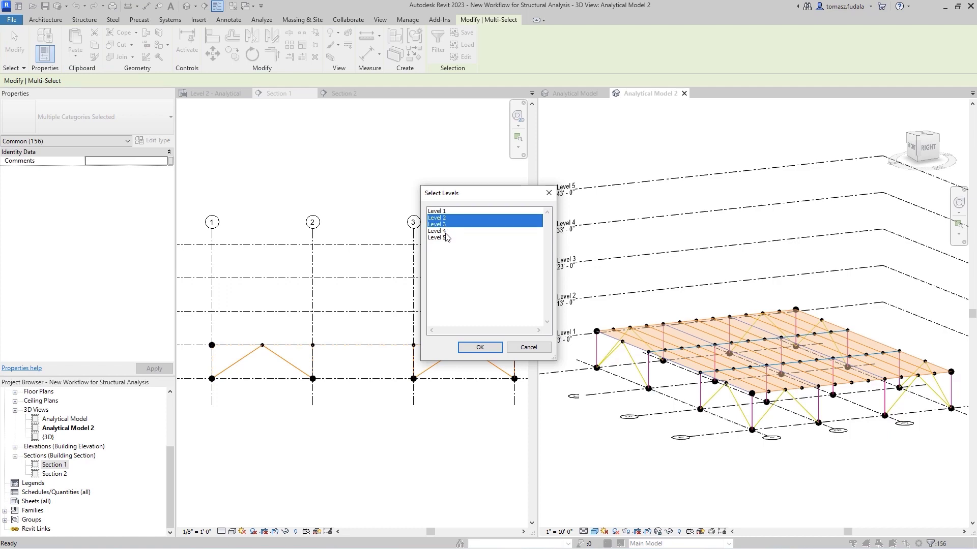
click(479, 347)
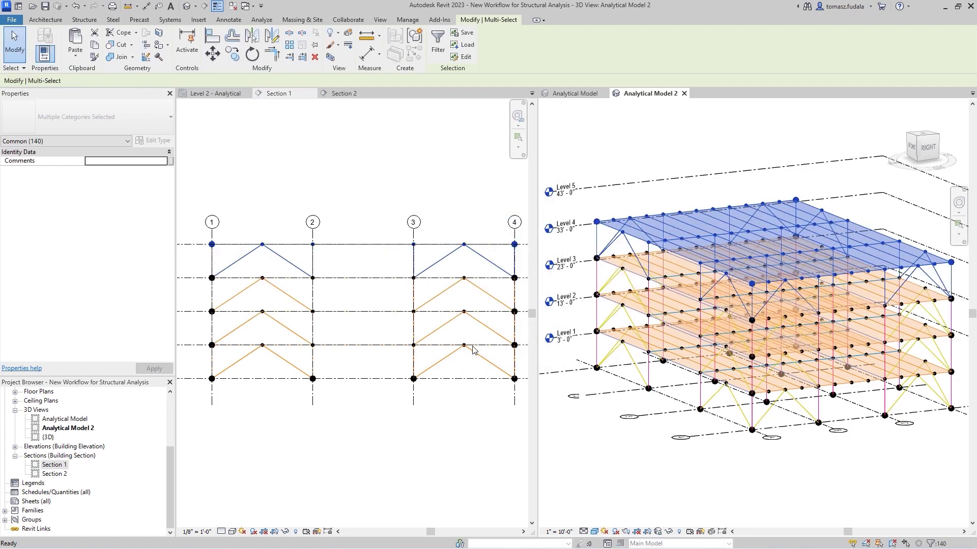
Select Level 1 in the section view and move it to 0'-0".
click(470, 404)
middle_drag(468, 403, 418, 429)
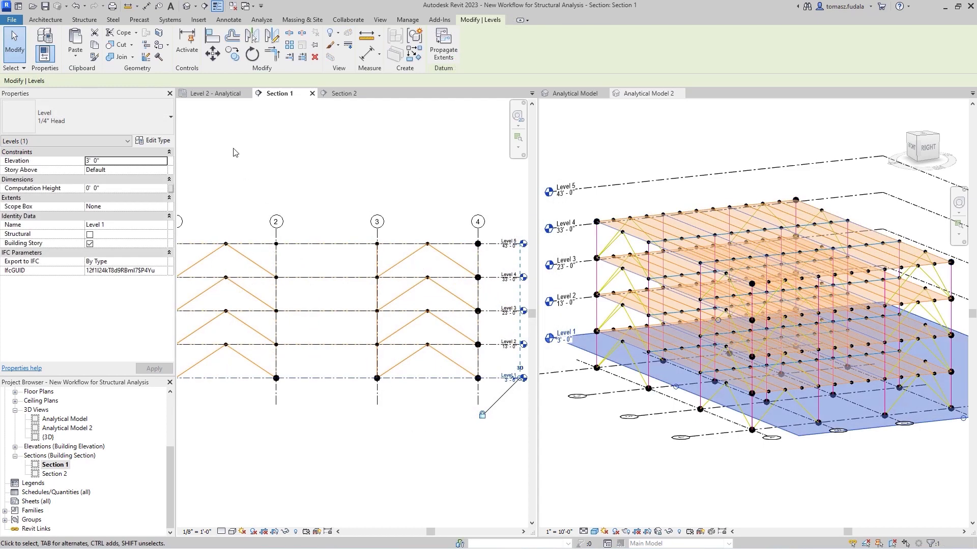
click(213, 57)
scroll(489, 509, up, 2)
scroll(439, 465, up, 2)
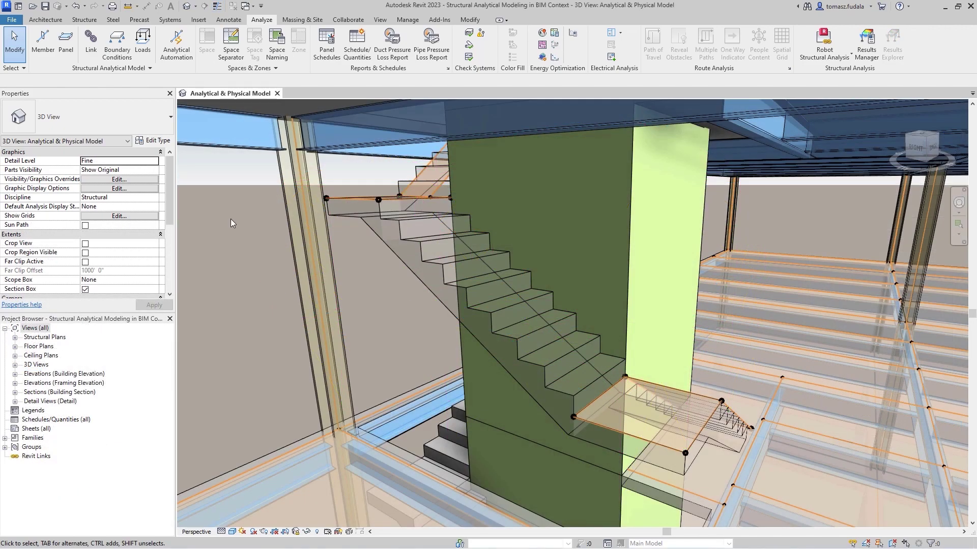
Draw a rectangular analytical panel along the stair flight, then fly into the LTU Housing model.
click(70, 55)
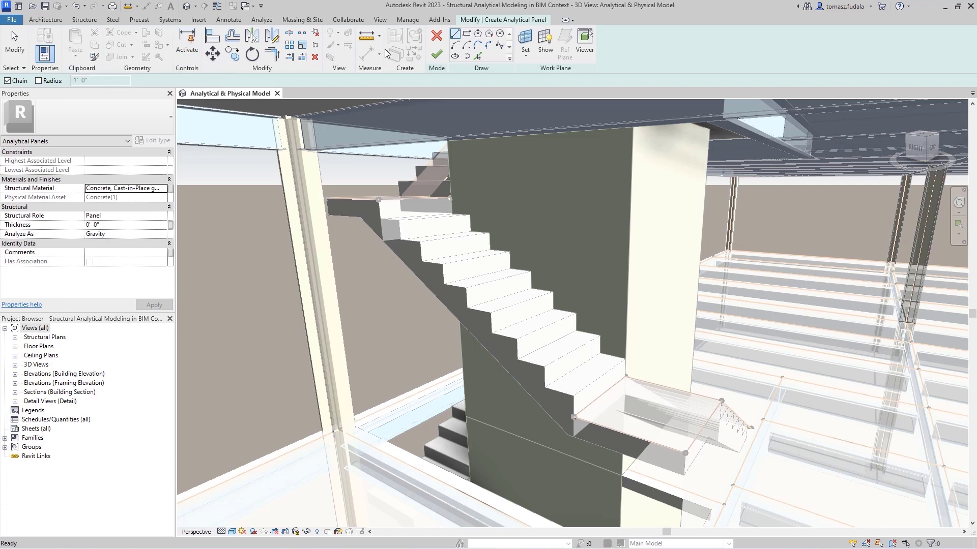
click(378, 200)
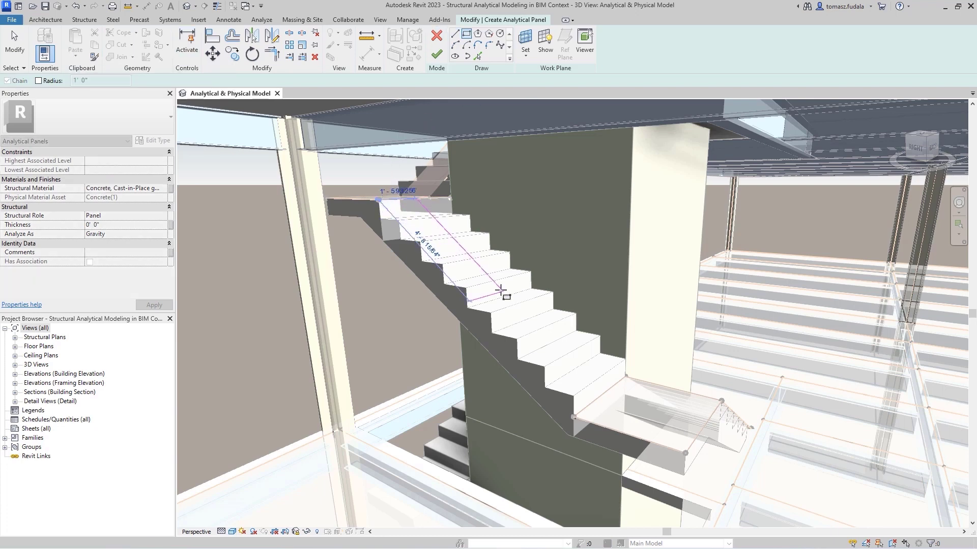
click(624, 377)
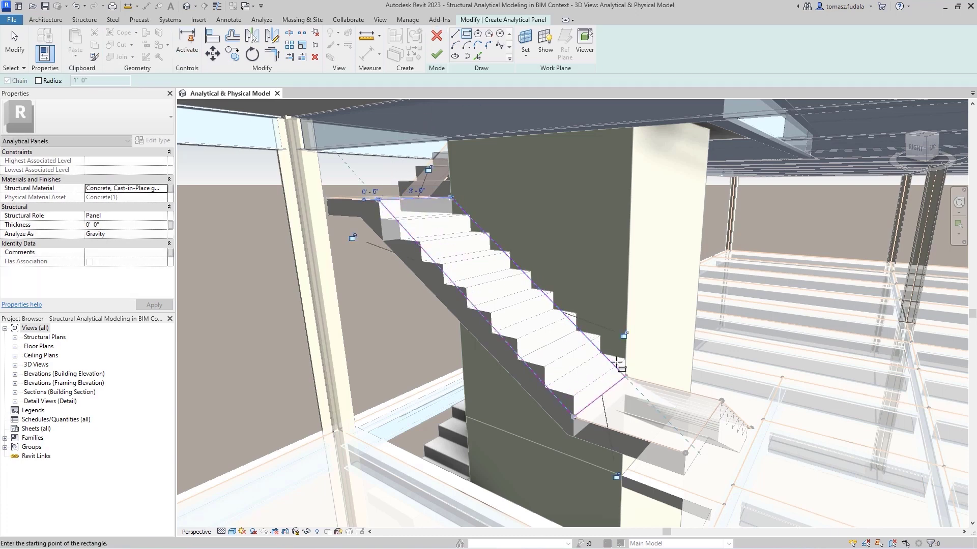
click(437, 55)
click(218, 286)
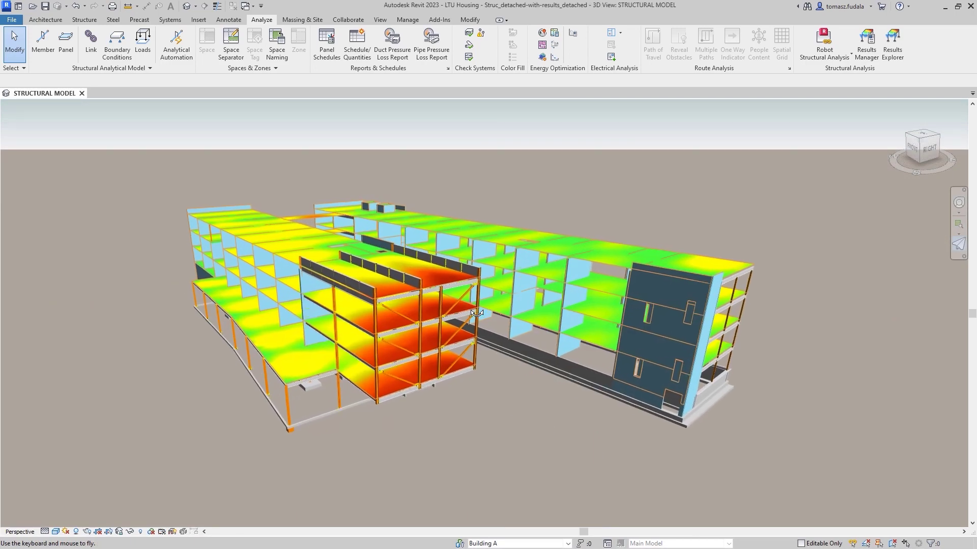
key(Up)
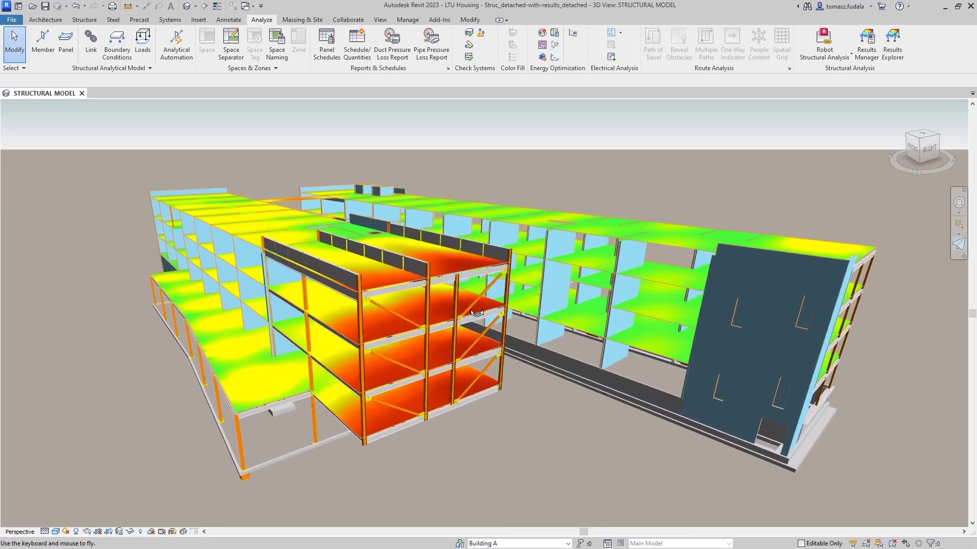
key(Up)
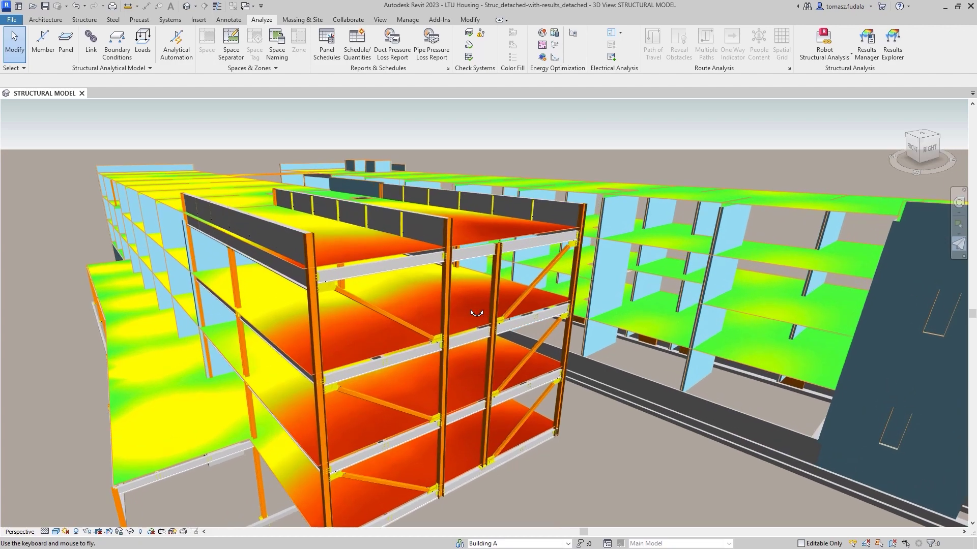